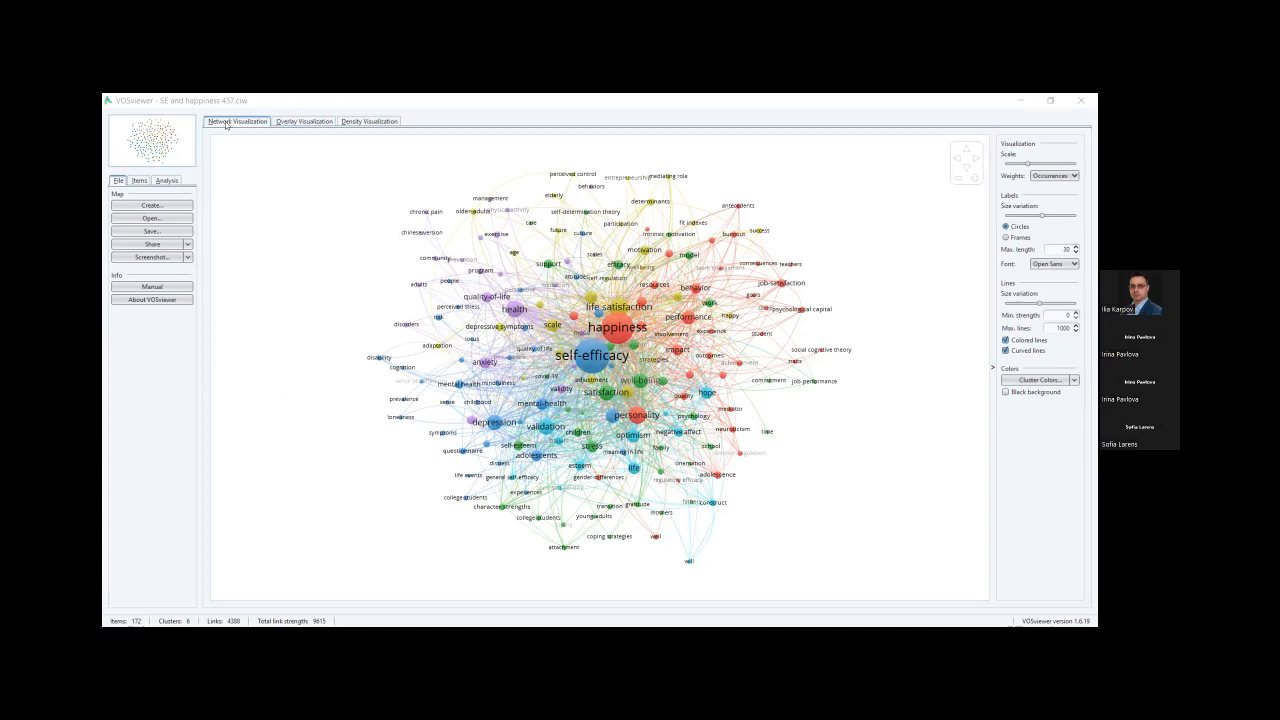
Switch the keyword map from the year overlay to the density heat map, and launch Create for a new map.
click(304, 121)
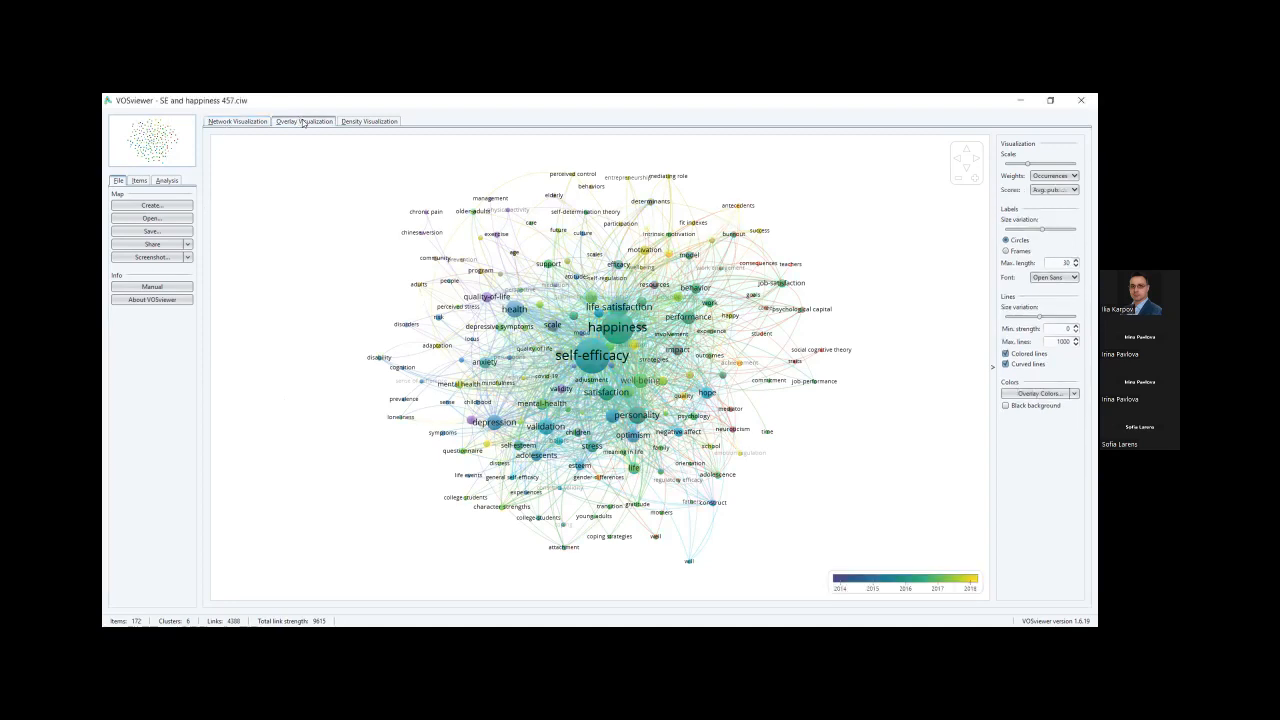
click(358, 122)
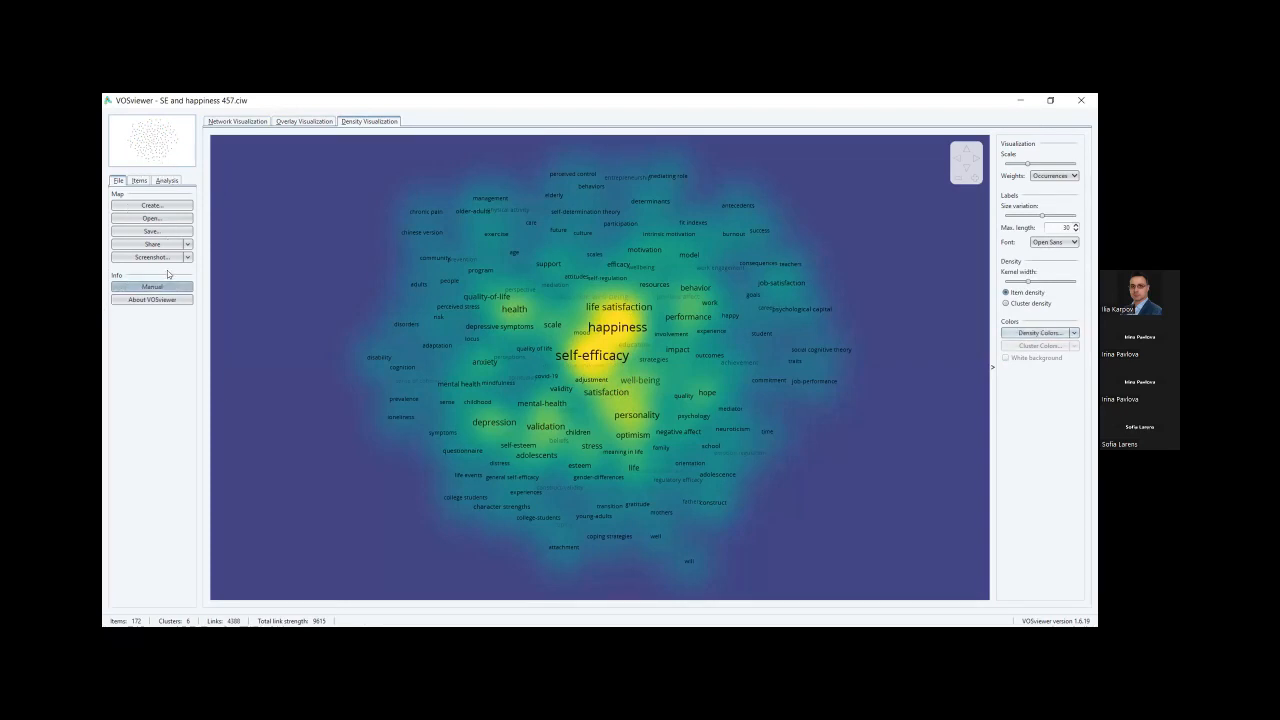
click(171, 207)
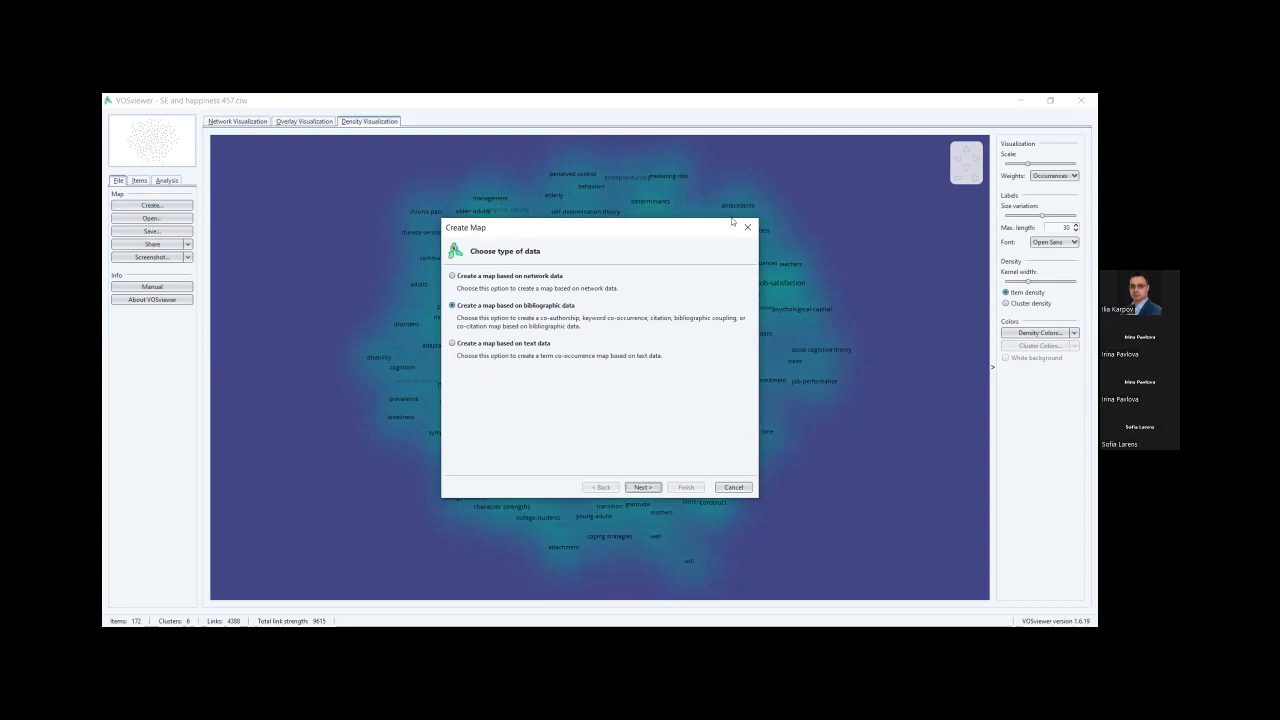
Restart the Create Map wizard, choose network data, and load journal_map.txt and journal_network_full.txt.
key(Escape)
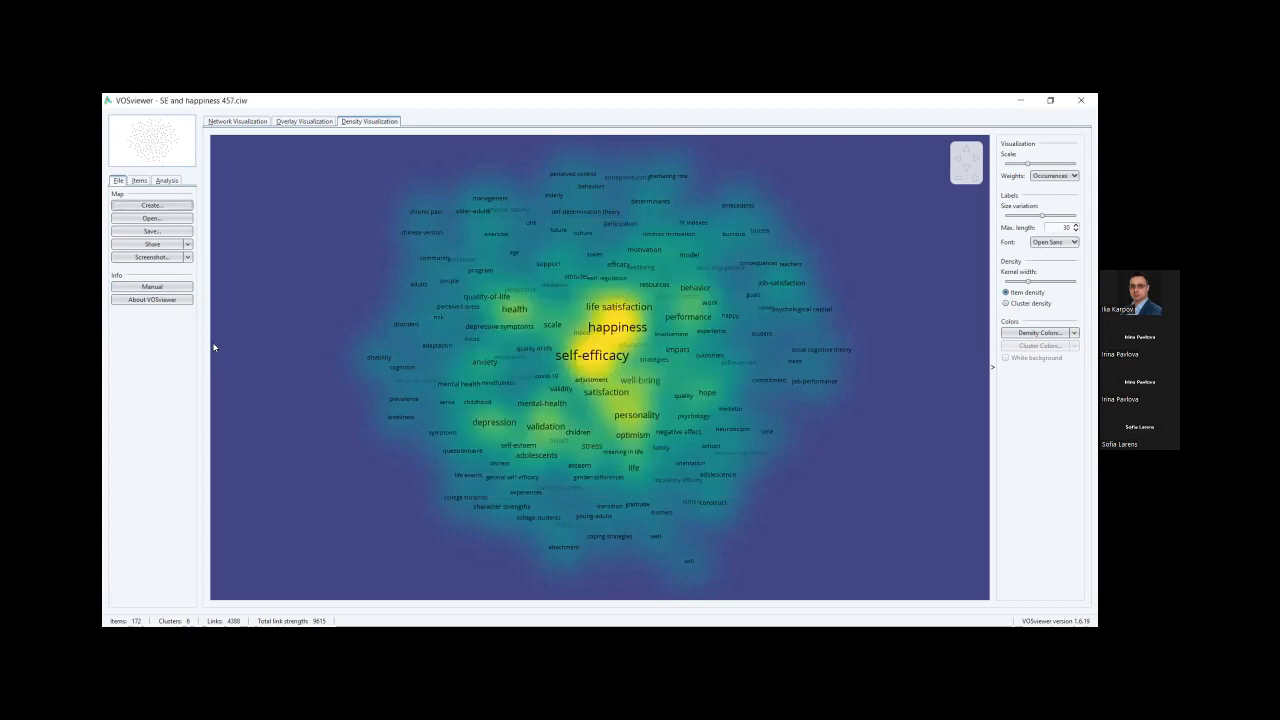
click(152, 205)
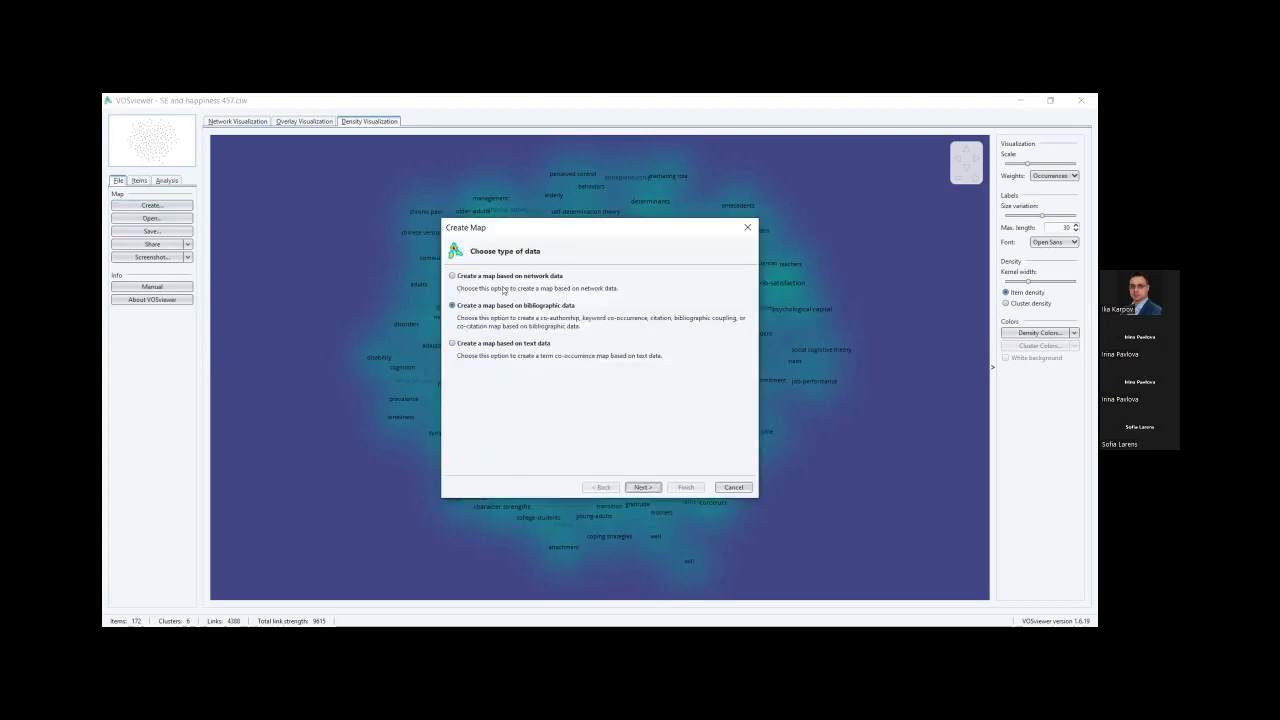
click(458, 278)
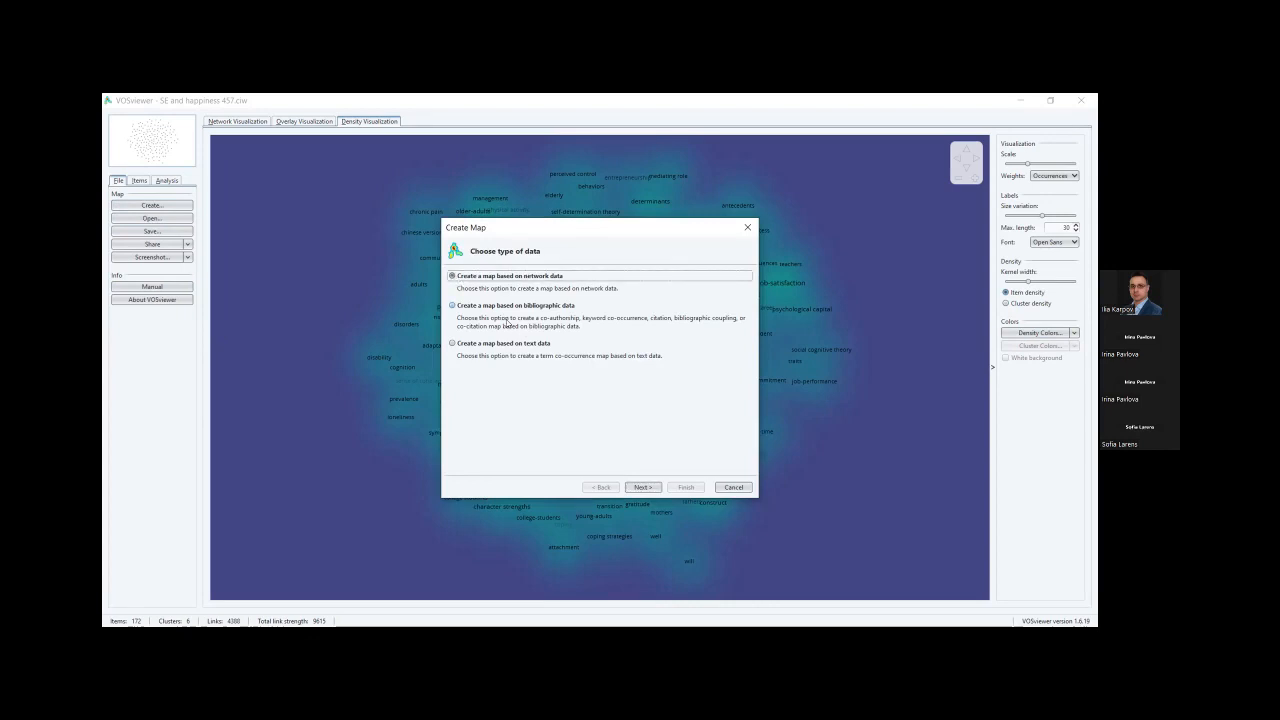
click(645, 487)
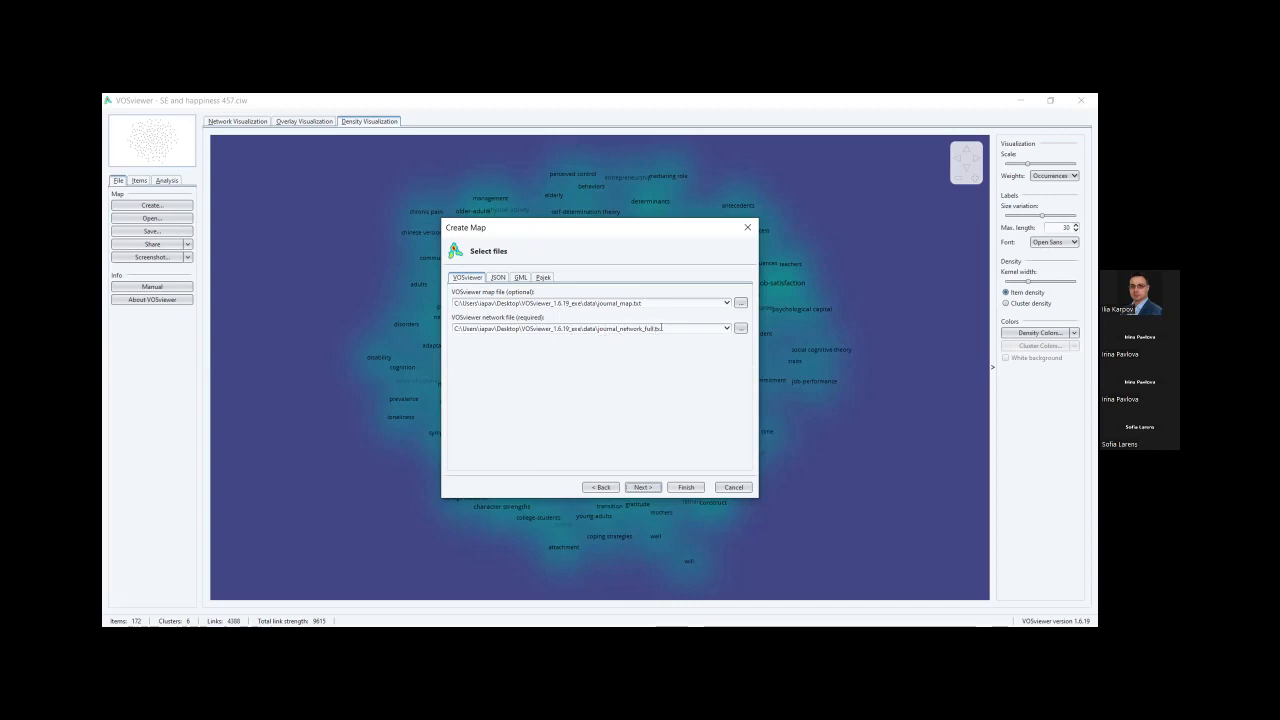
click(655, 488)
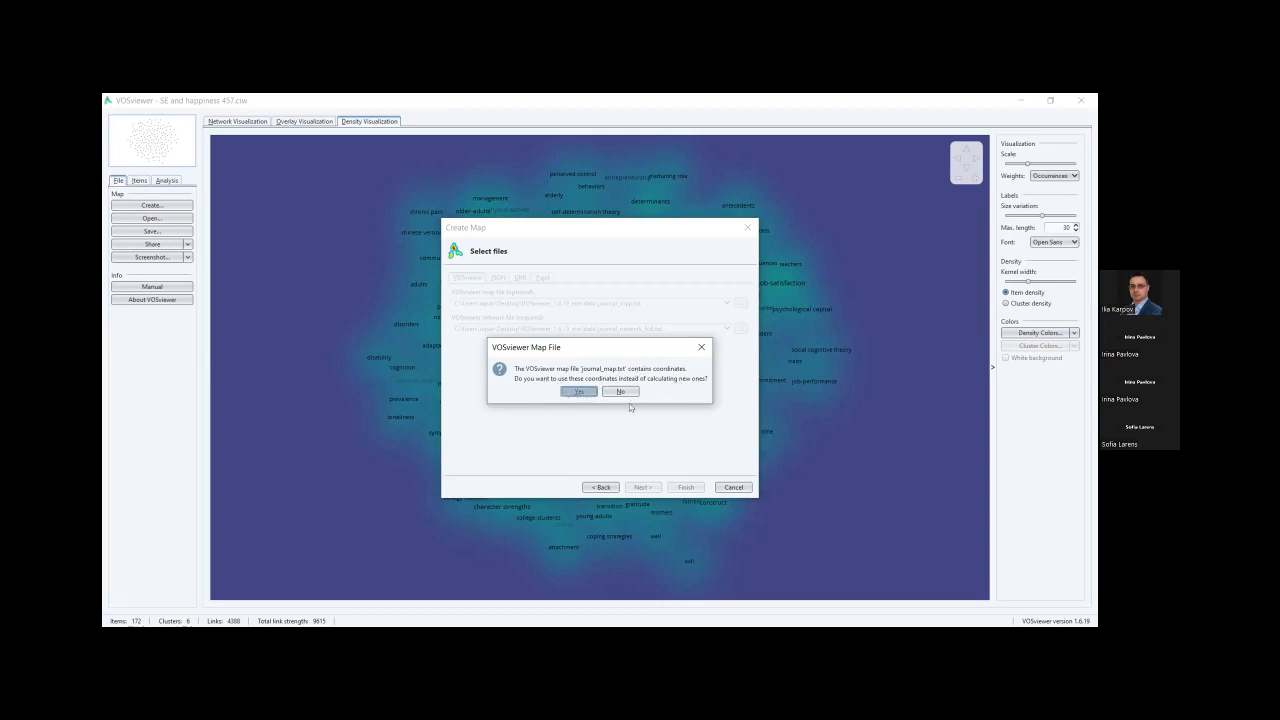
Keep the map file's coordinates and cluster numbers, and include all journals, am econ rev included.
click(578, 394)
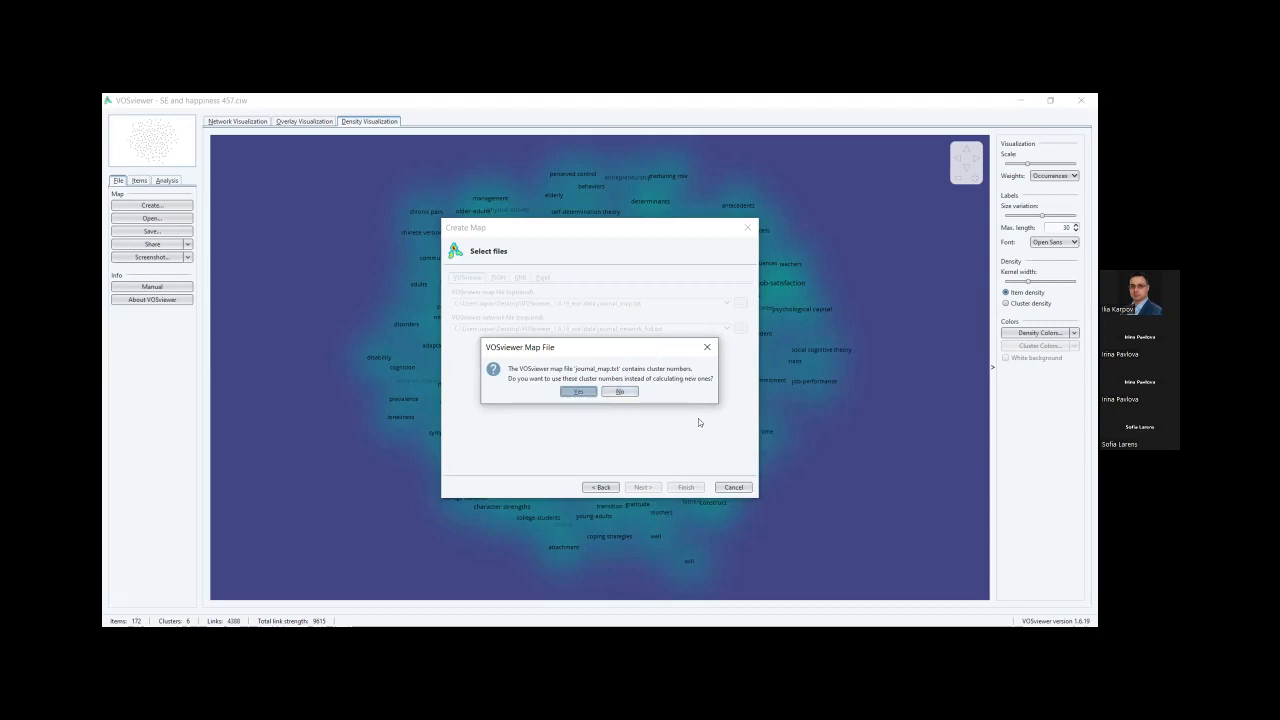
click(578, 393)
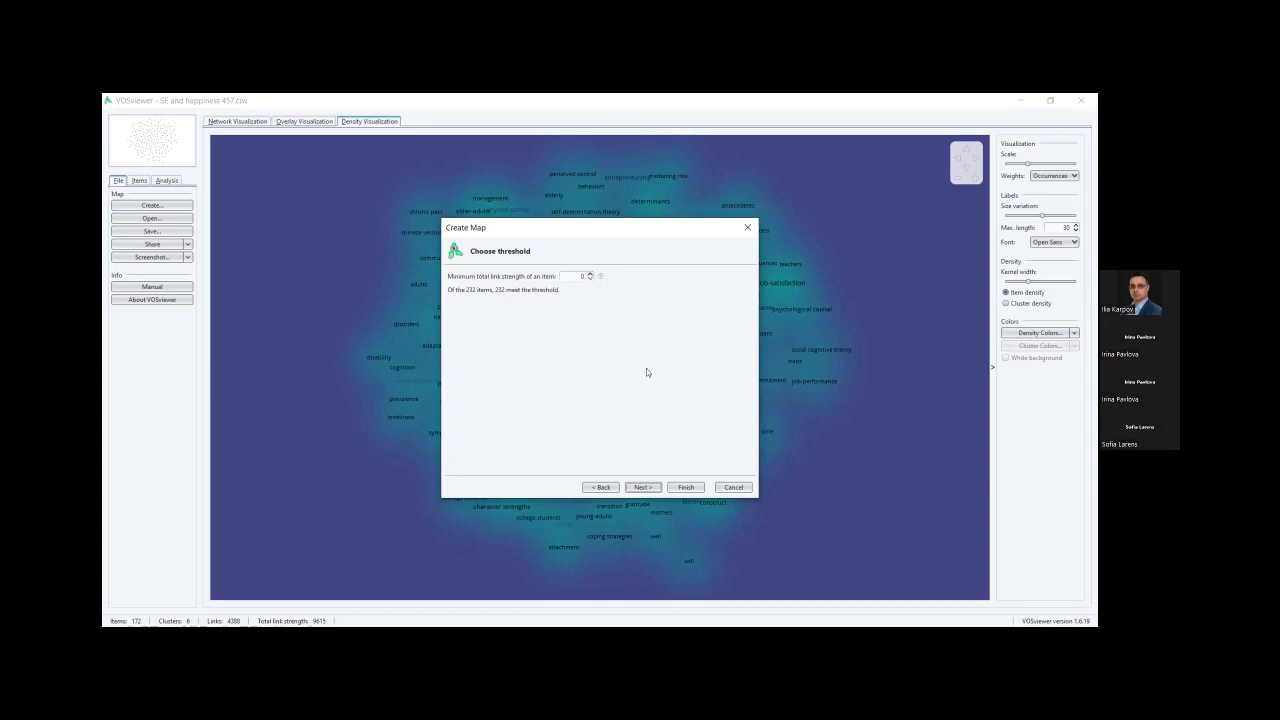
click(645, 489)
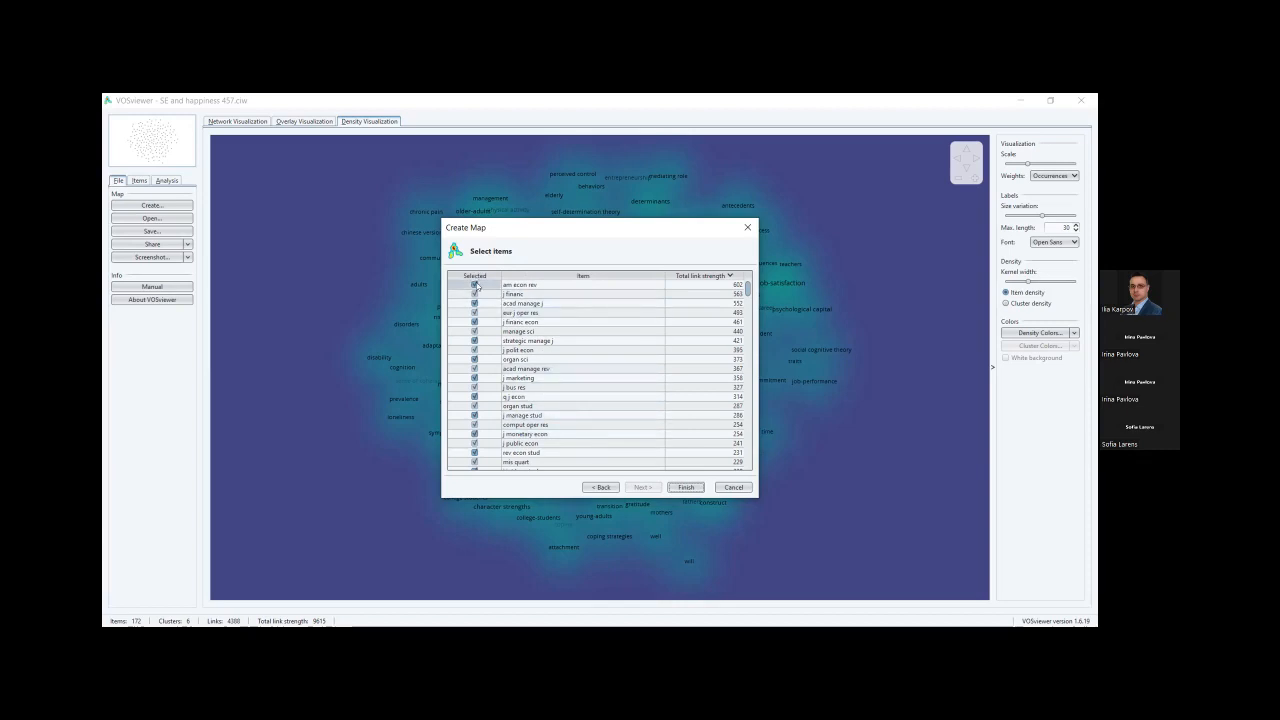
click(474, 285)
click(474, 285)
click(688, 489)
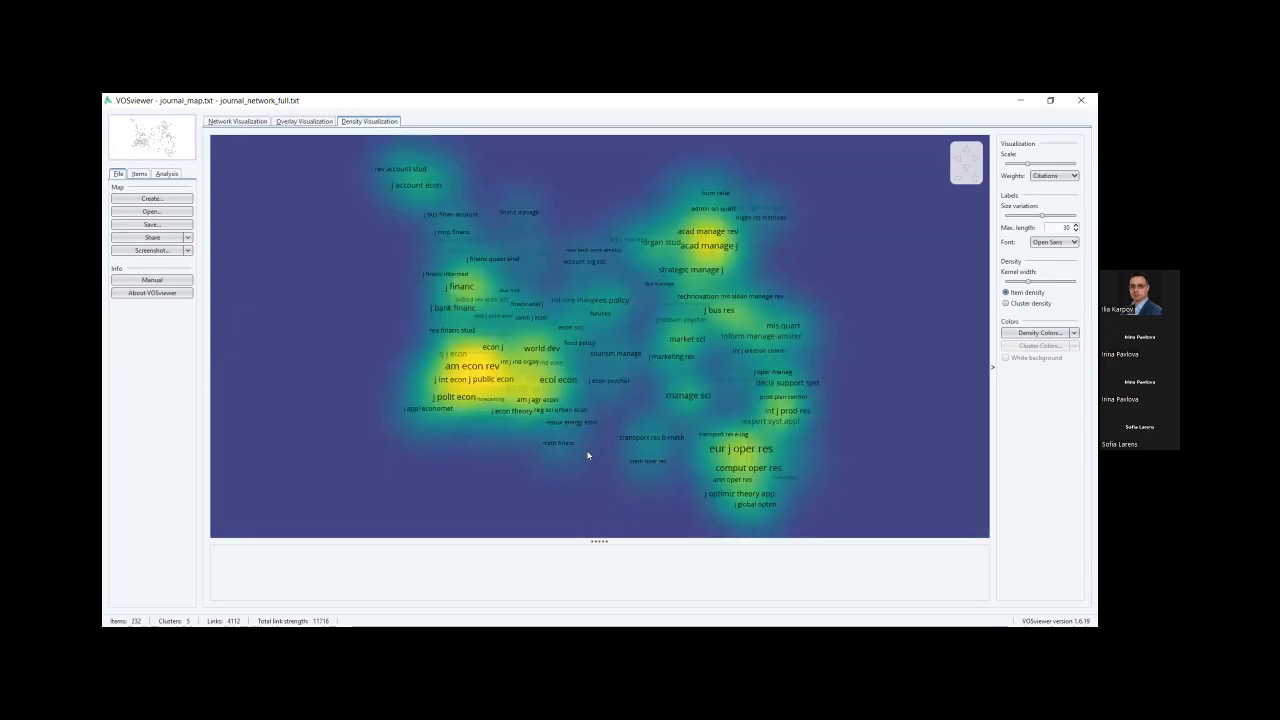
Finish building the 232-journal map and view it as a clustered network.
scroll(405, 393, up, 2)
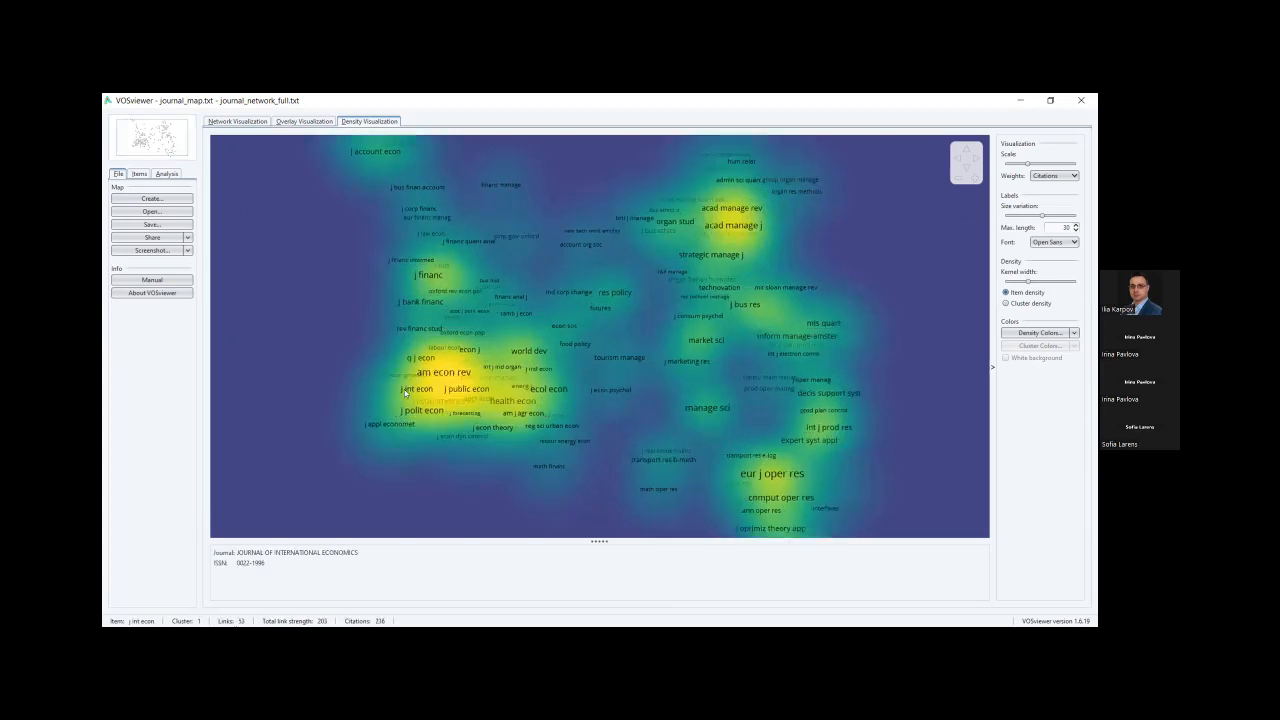
scroll(396, 326, down, 2)
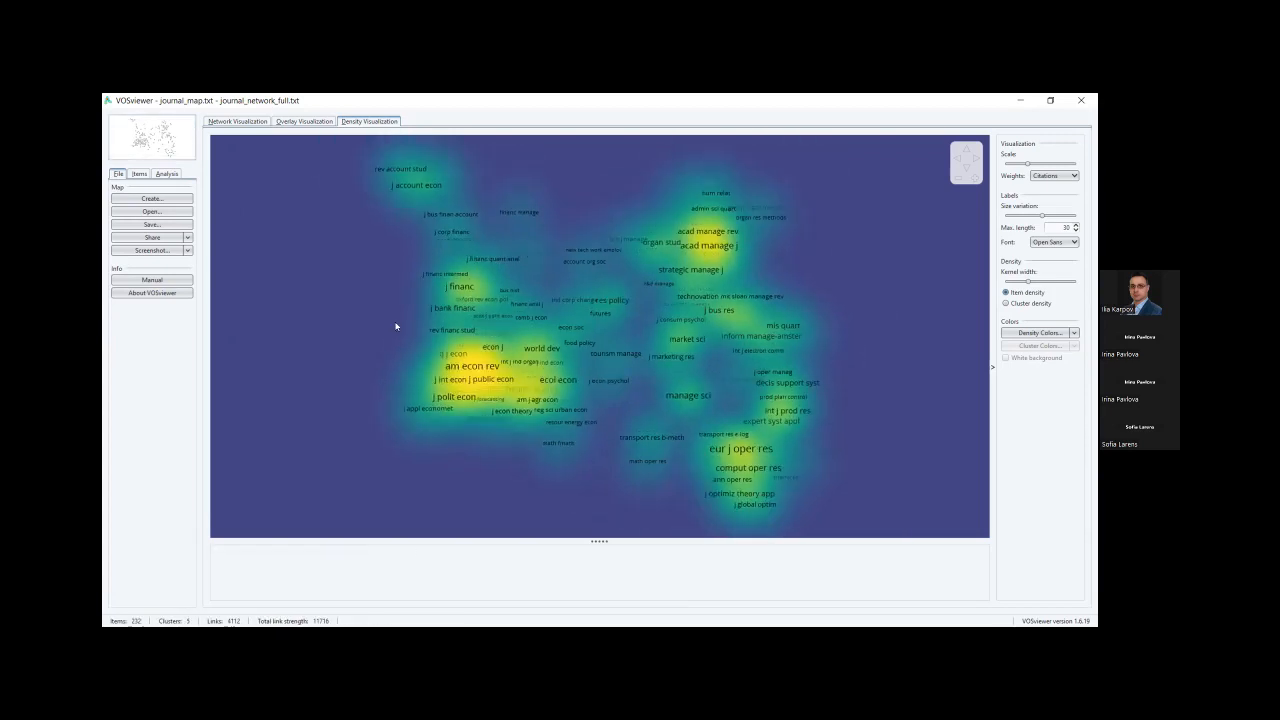
click(240, 122)
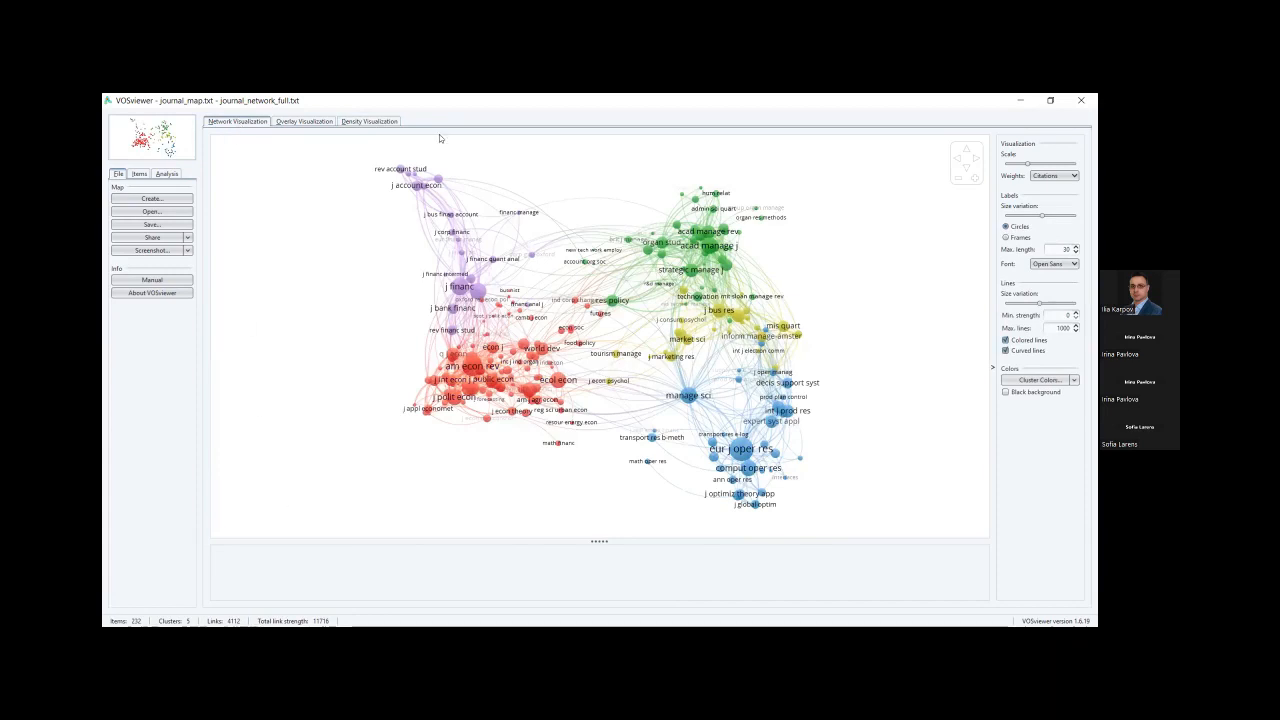
key(super)
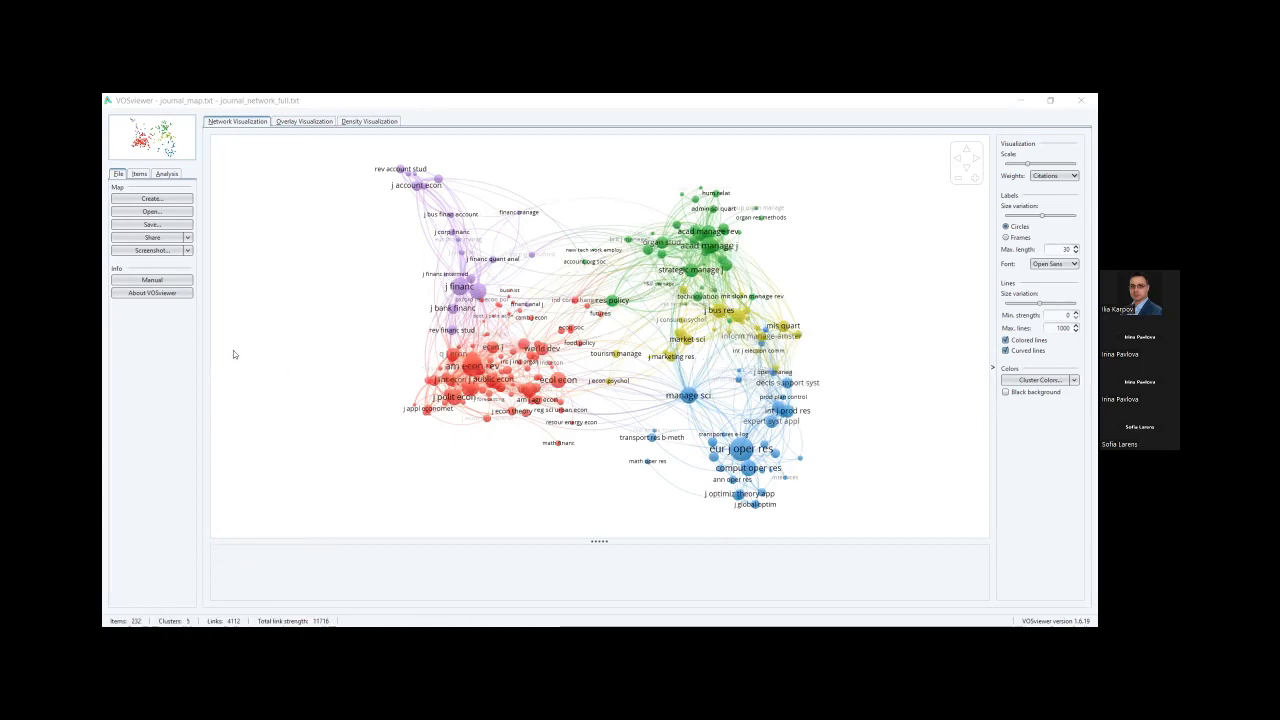
Review the journals by cluster and the analysis options, then show the score-coloured overlay.
click(140, 174)
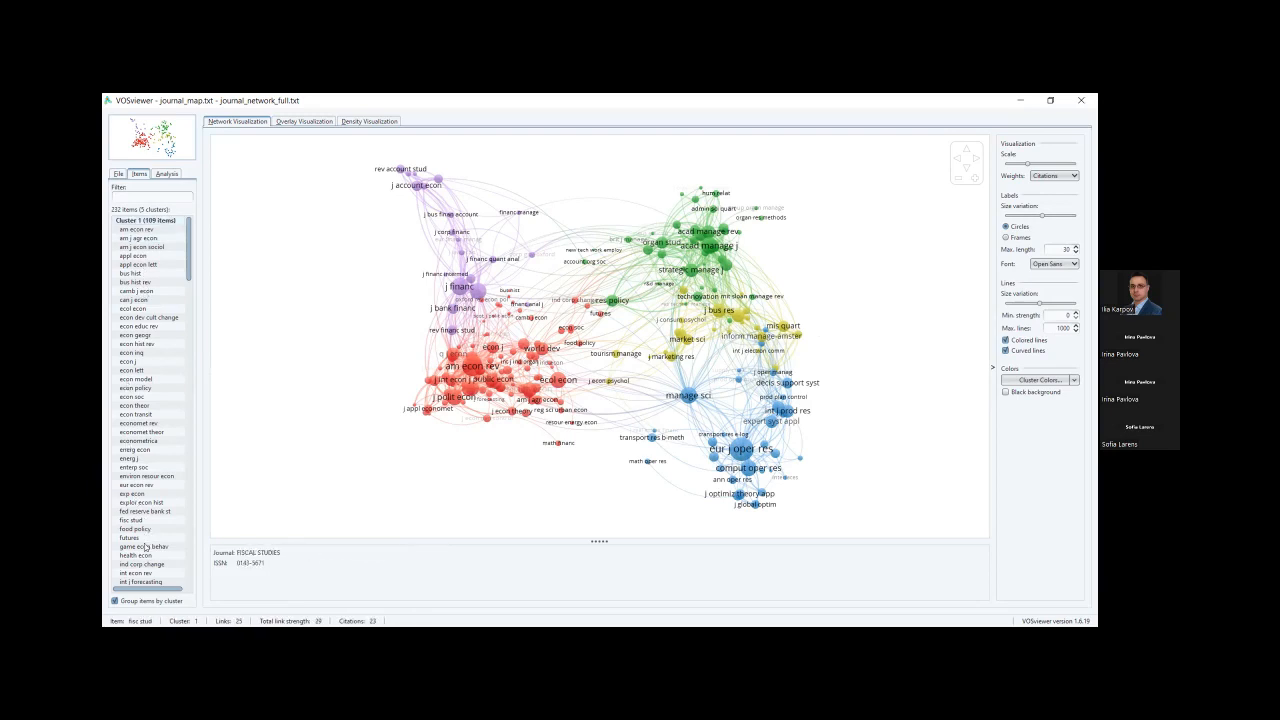
click(167, 174)
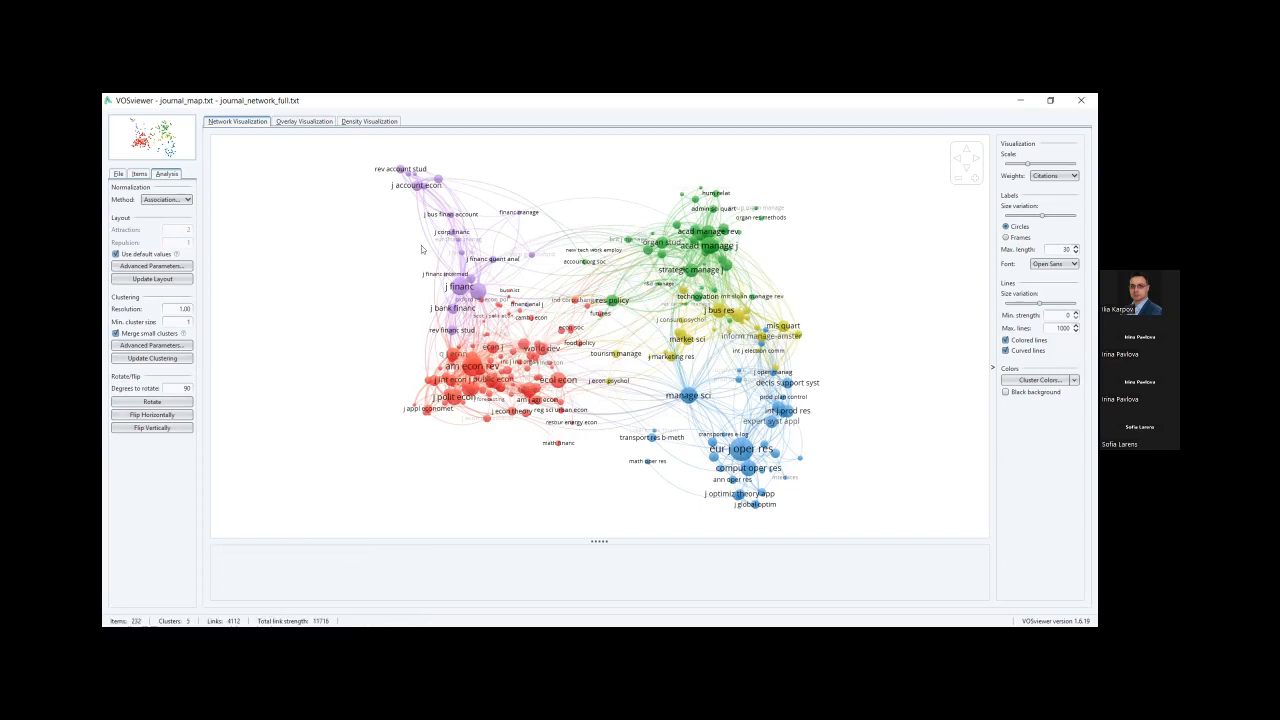
click(304, 121)
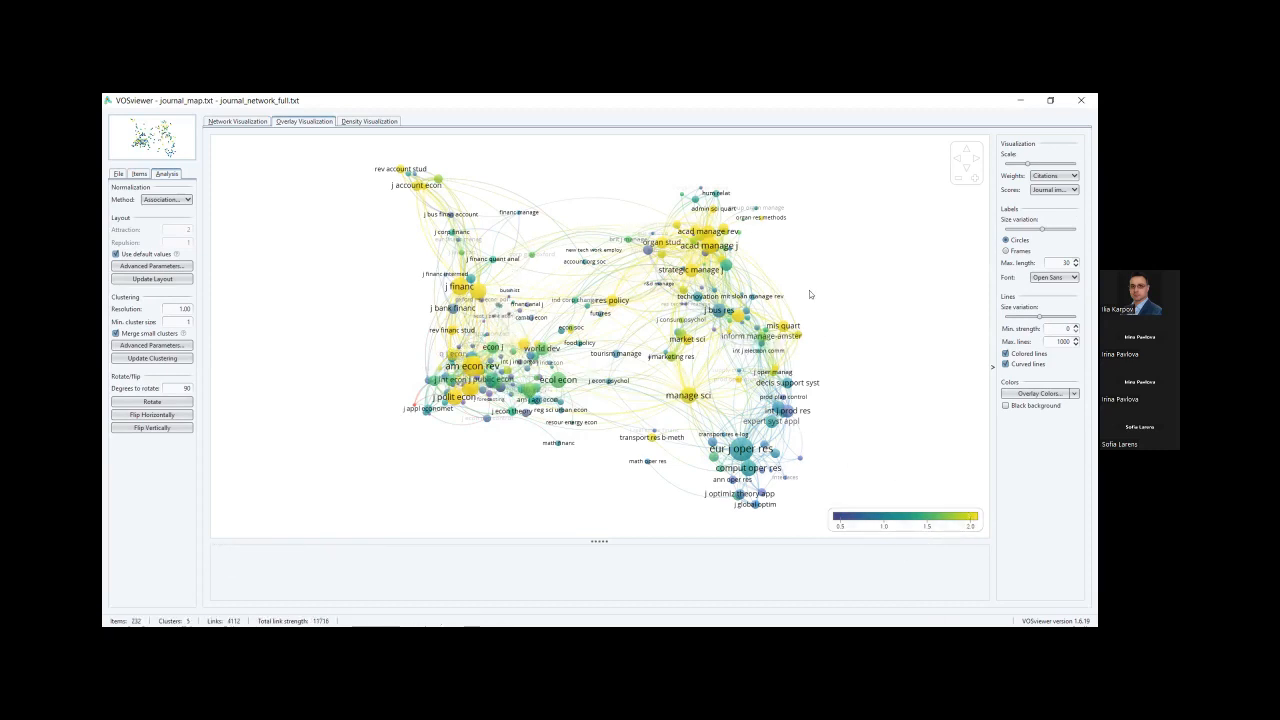
Size journal nodes by Total link strength and show the map as a density heat map.
click(1071, 190)
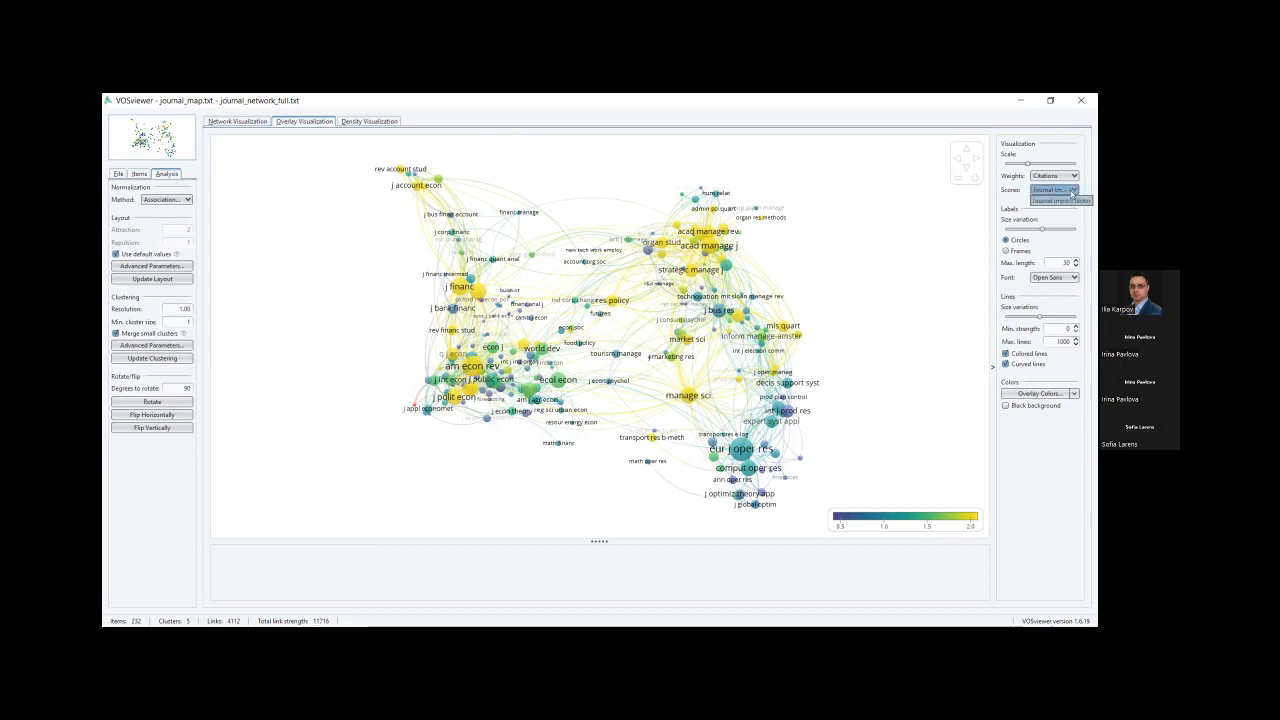
click(1075, 178)
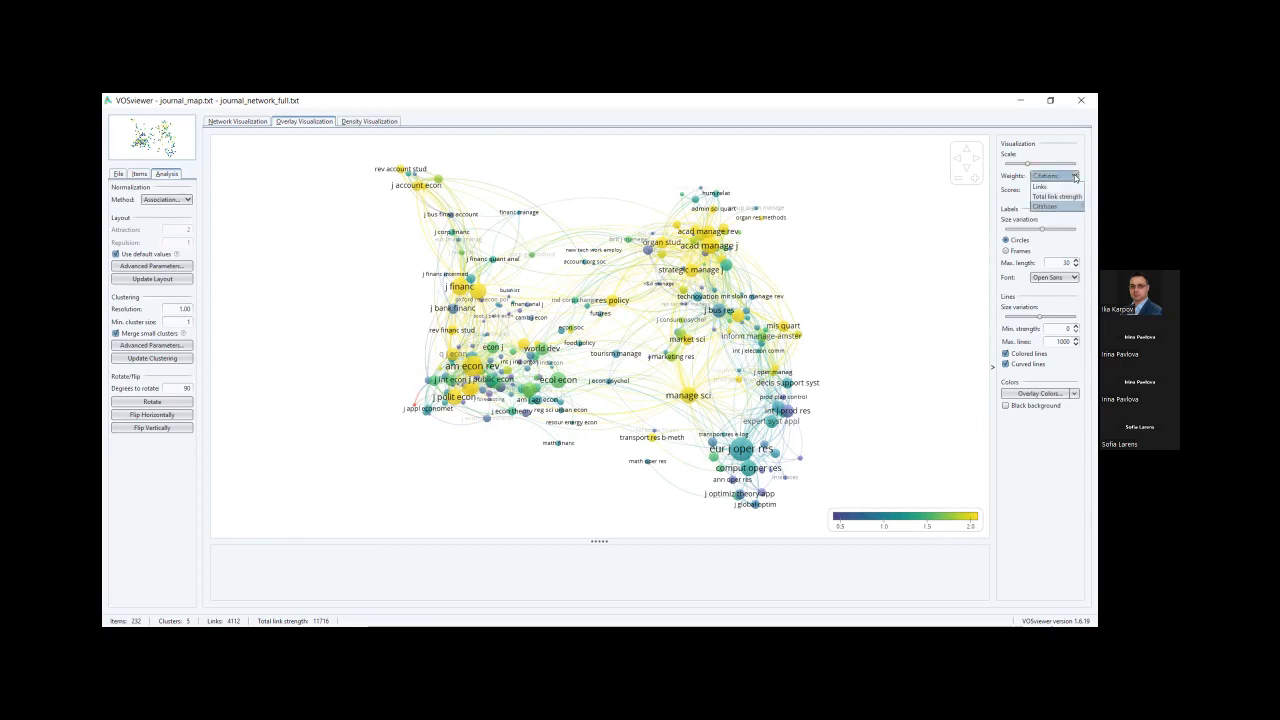
click(1073, 178)
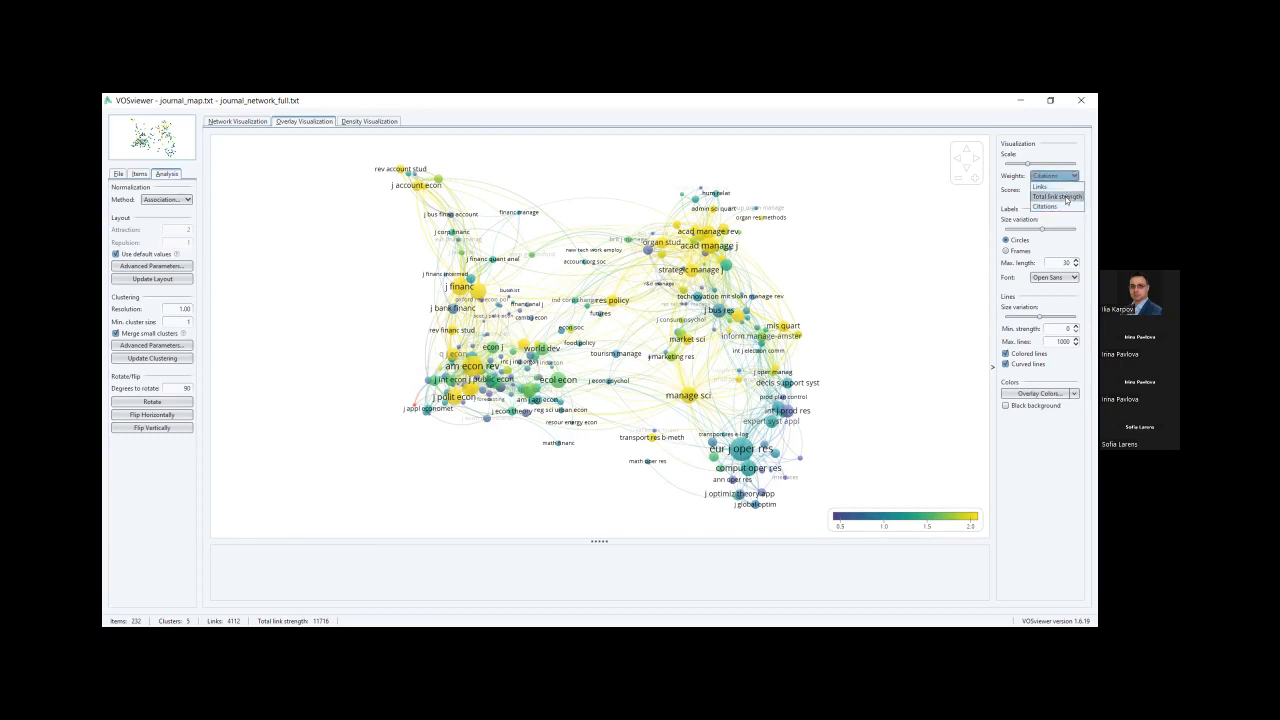
click(1067, 197)
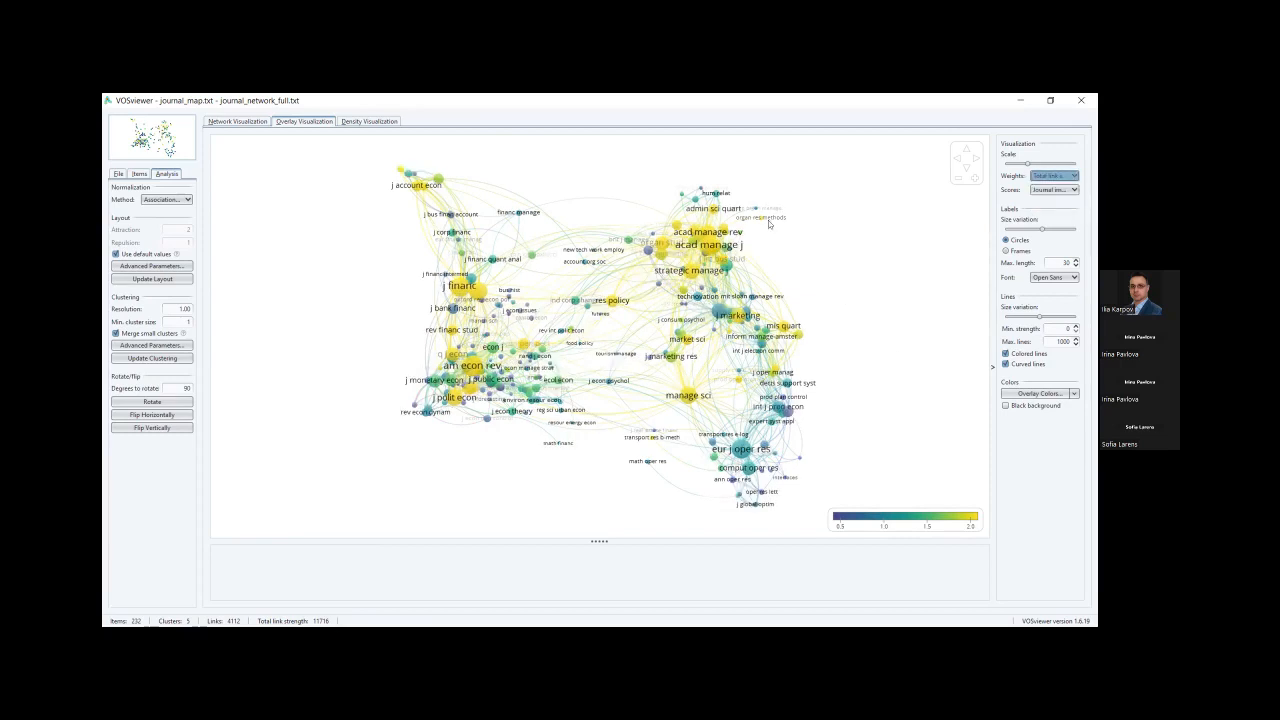
mouse_move(471, 345)
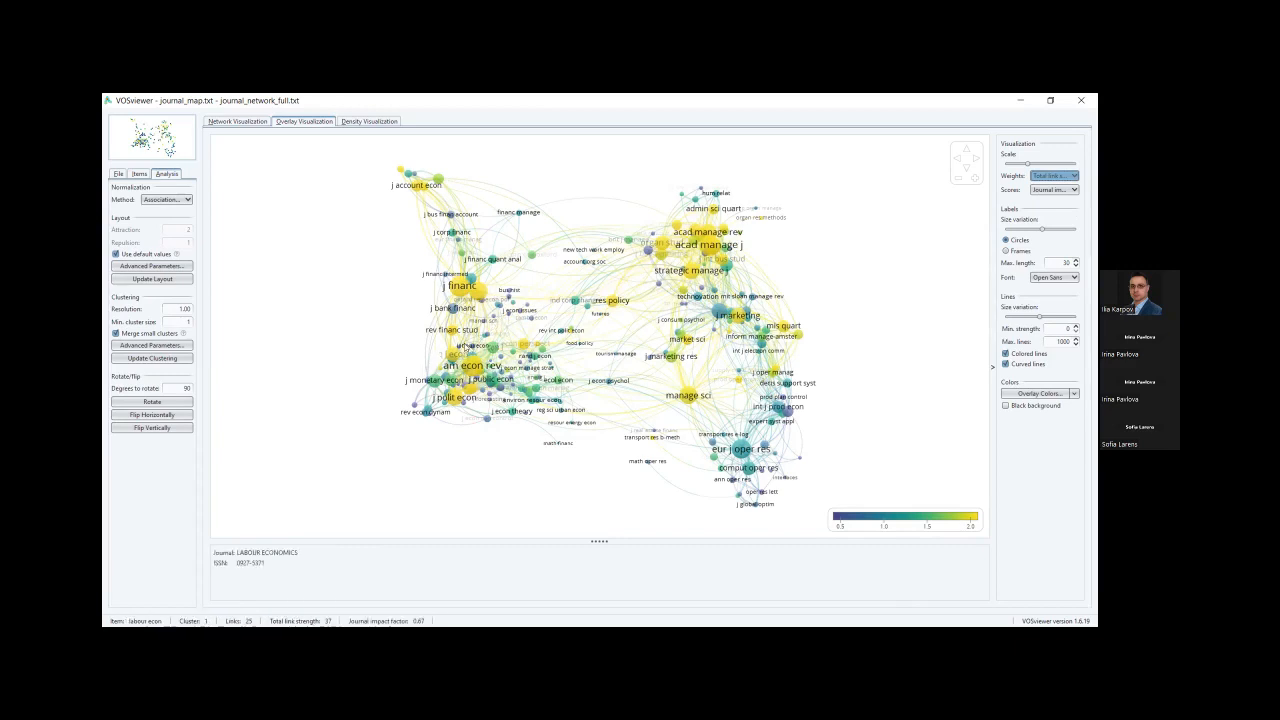
click(361, 121)
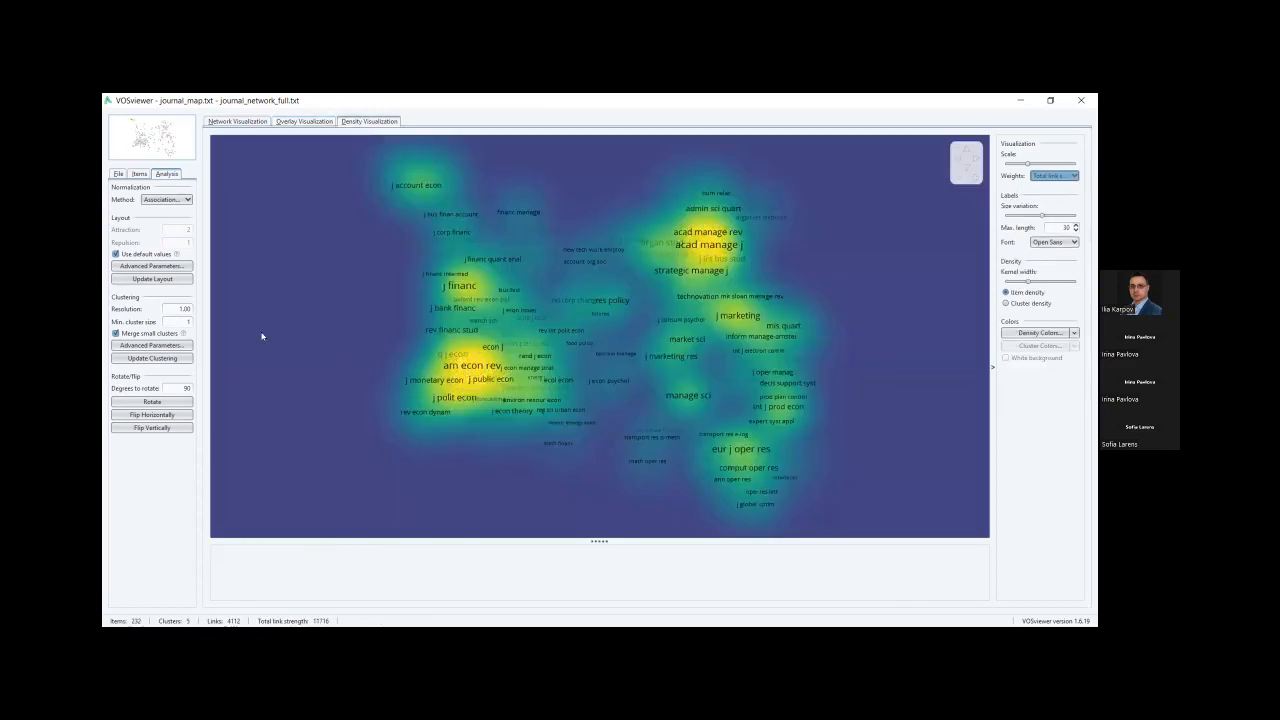
Return to the network view with 232 journals in 5 coloured clusters.
click(238, 121)
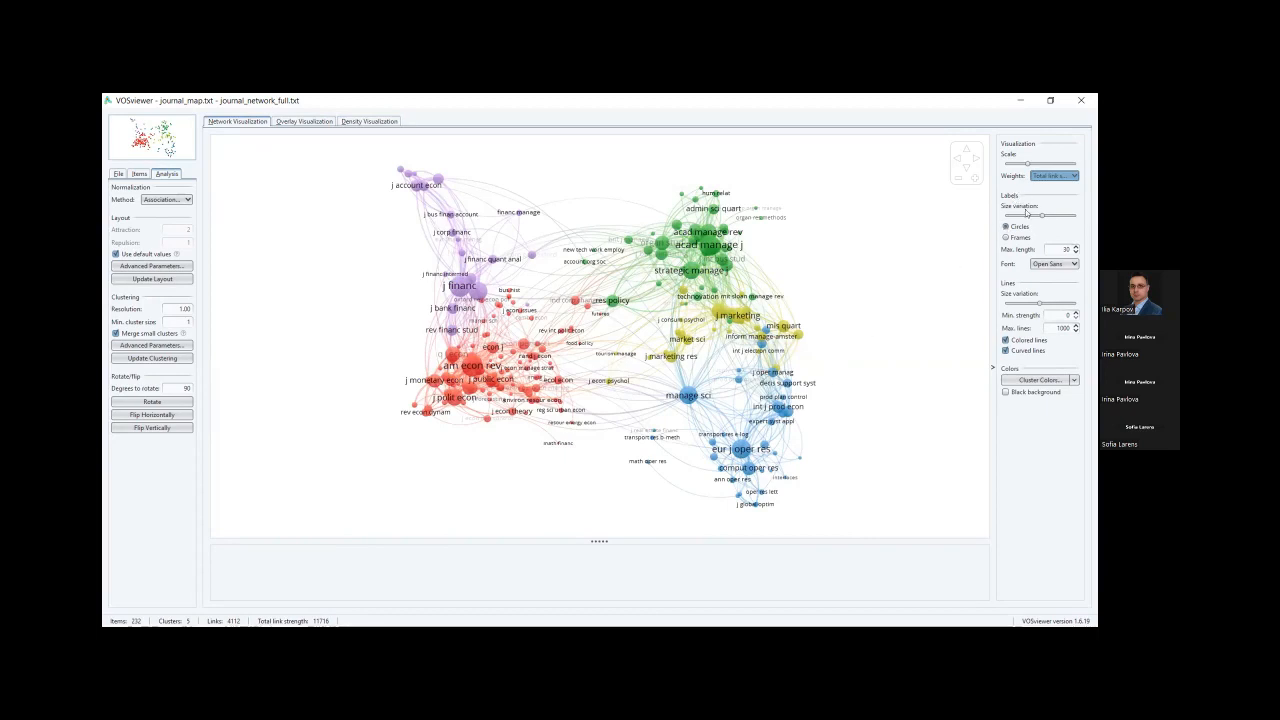
Raise label size variation, draw journals as label frames, and keep coloured curved links.
mouse_move(1043, 216)
mouse_down()
mouse_move(1059, 215)
mouse_move(1040, 216)
mouse_up()
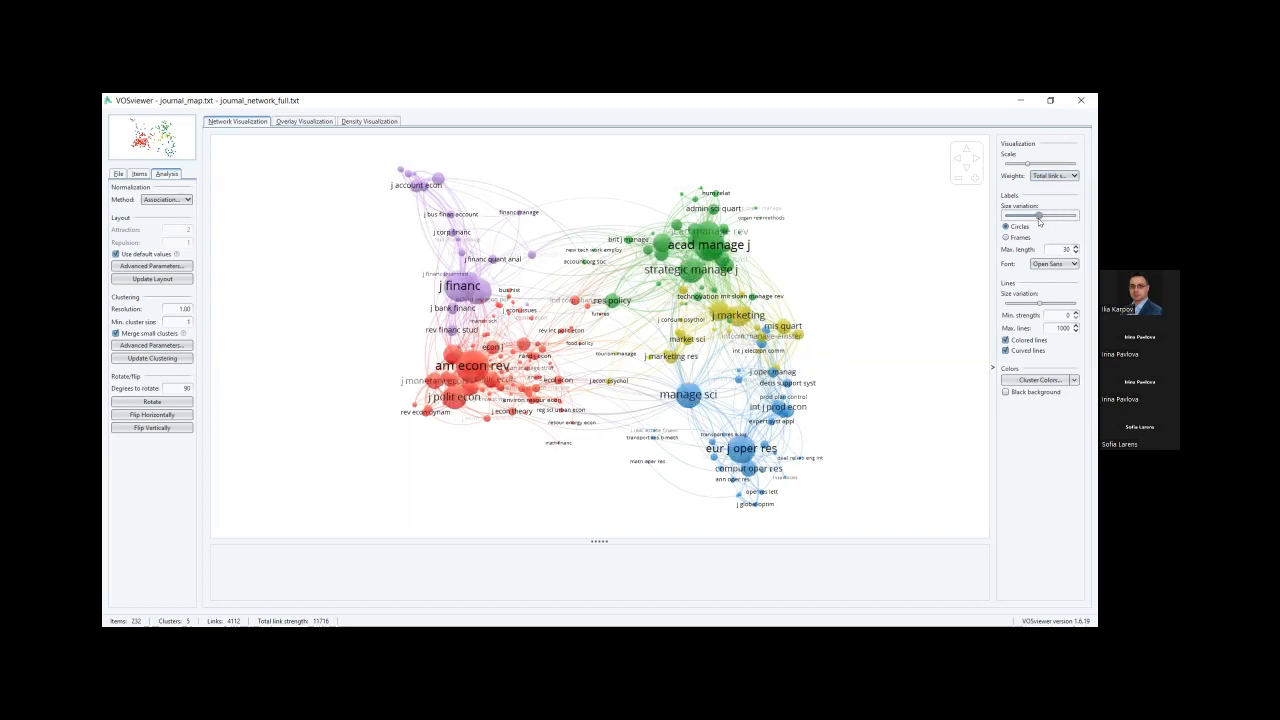
click(1006, 237)
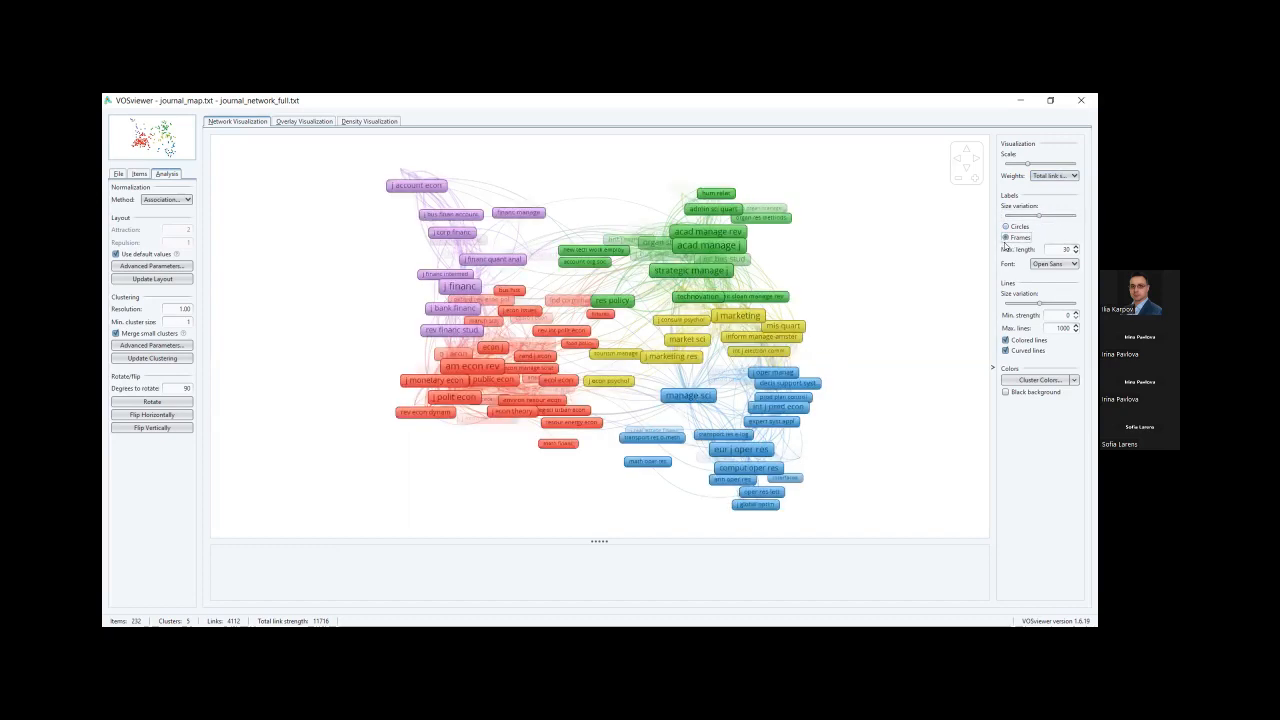
click(1005, 341)
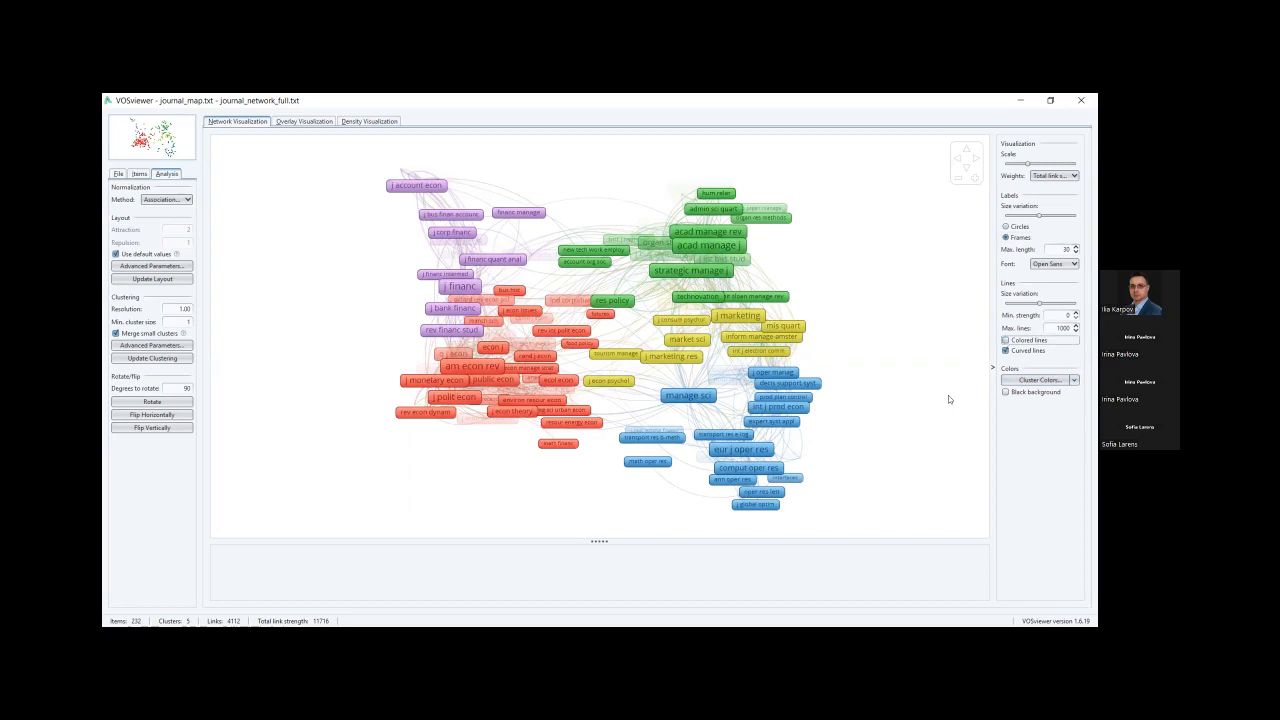
click(1005, 351)
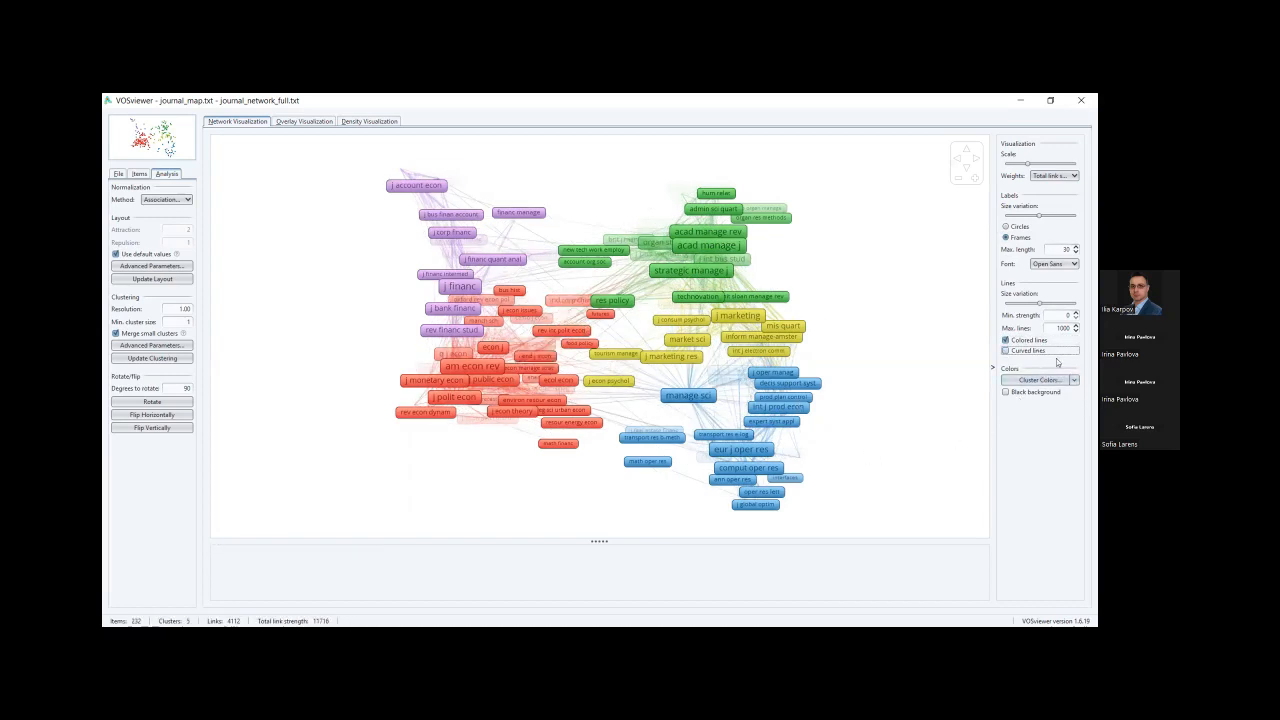
click(1006, 350)
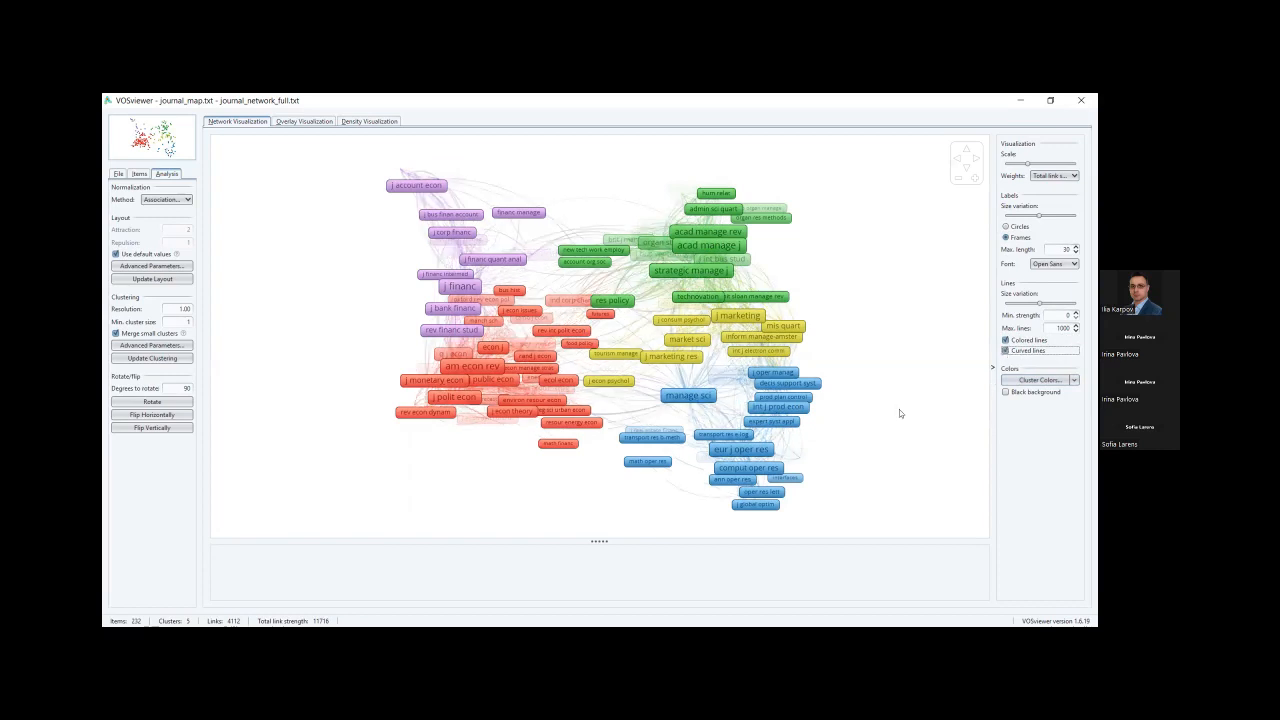
scroll(890, 400, up, 2)
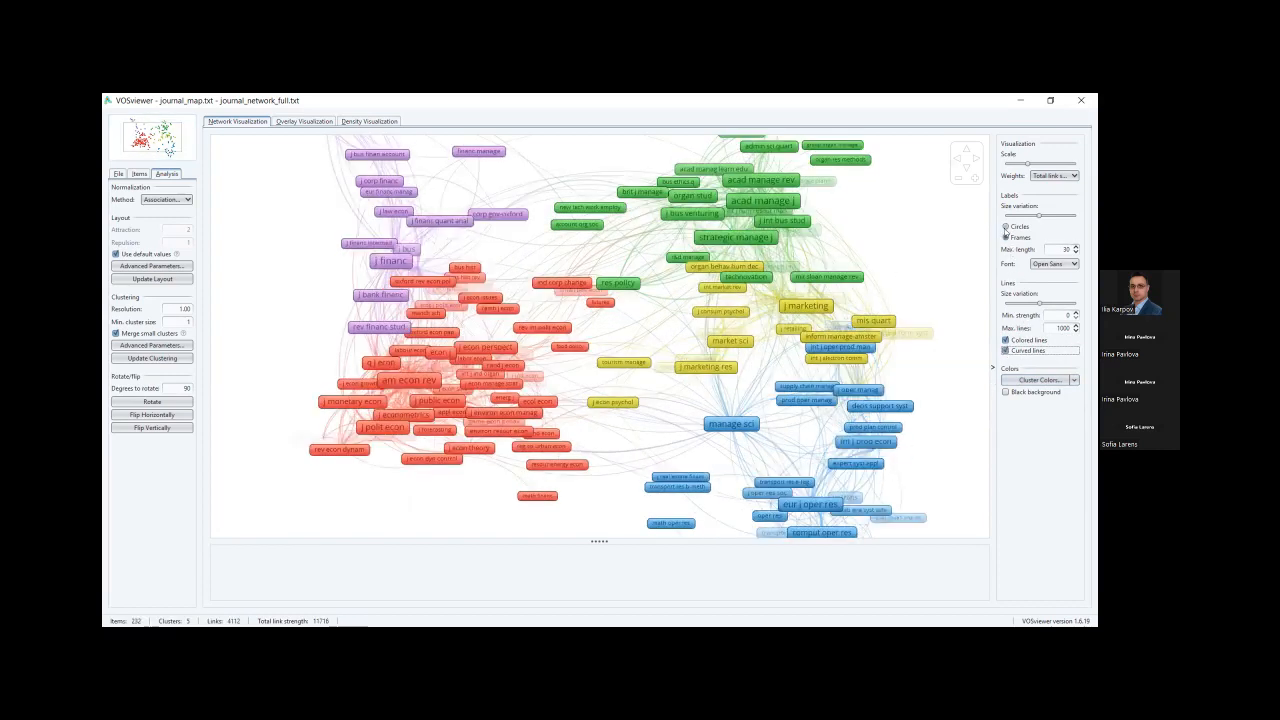
Draw journals as circles again and zoom and pan to centre the red cluster.
click(1006, 226)
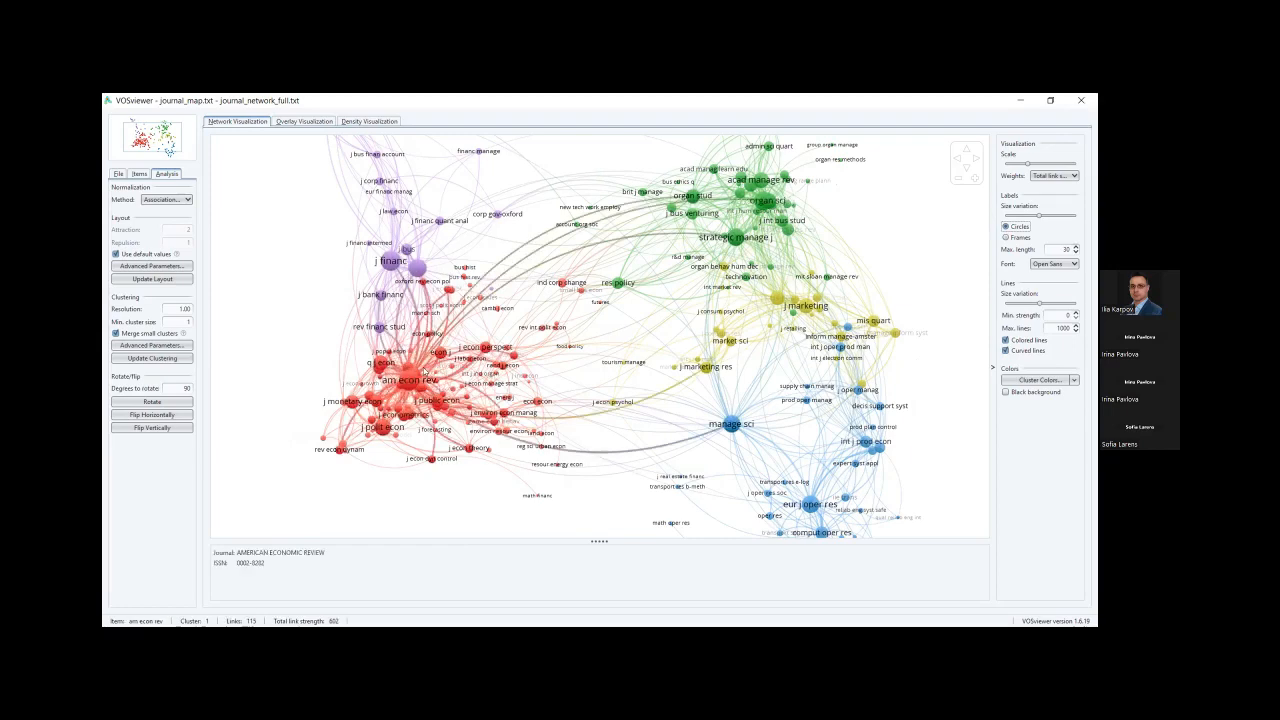
scroll(595, 339, up, 4)
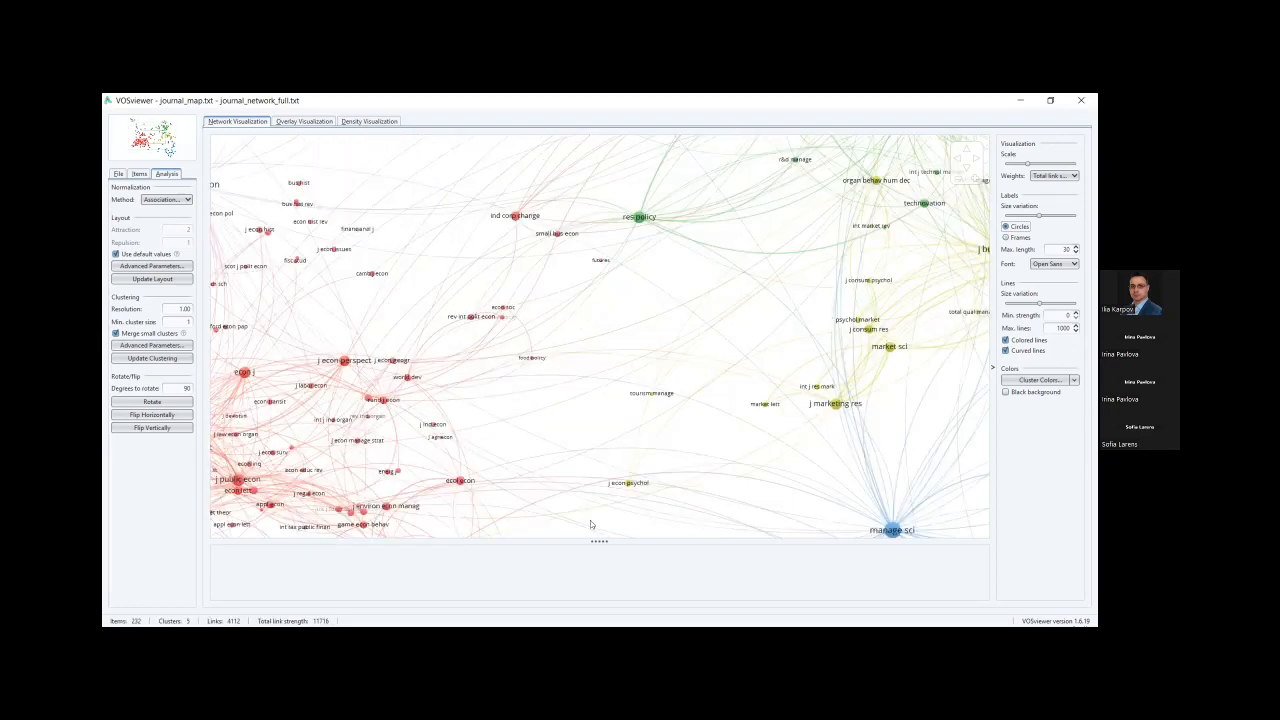
drag(490, 390, 700, 345)
drag(508, 281, 651, 209)
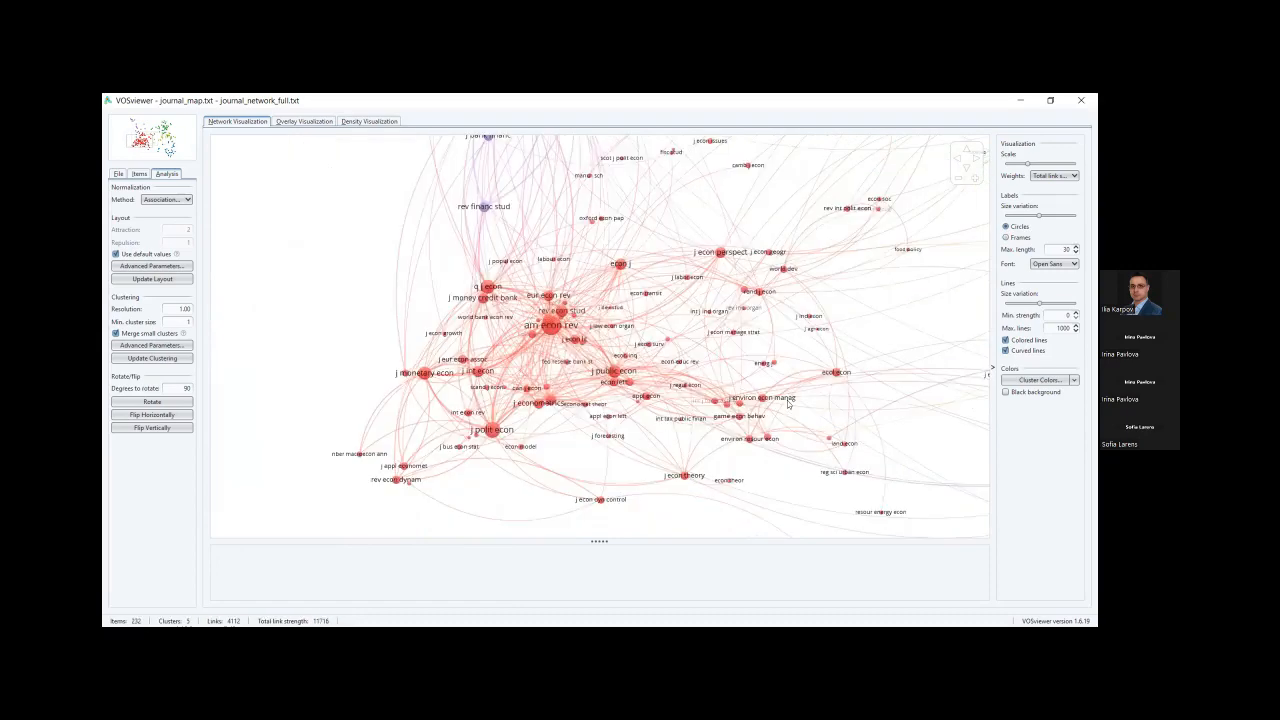
scroll(786, 404, down, 5)
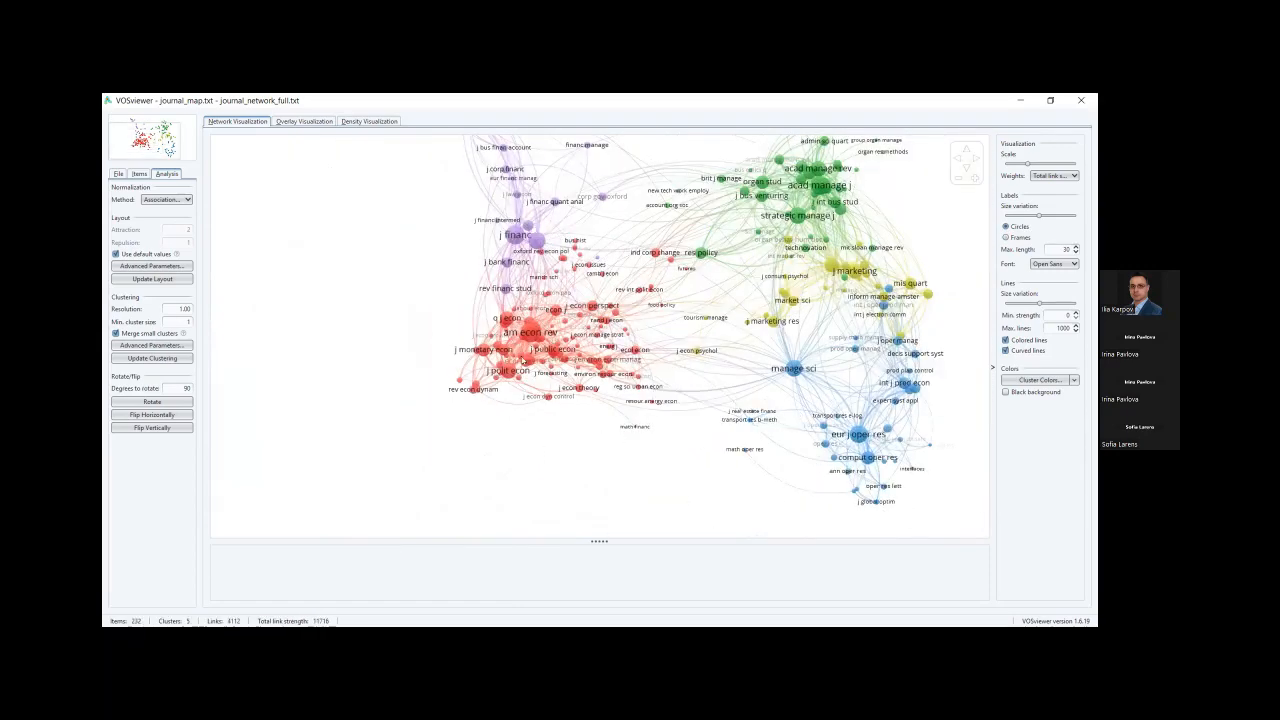
scroll(600, 336, up, 2)
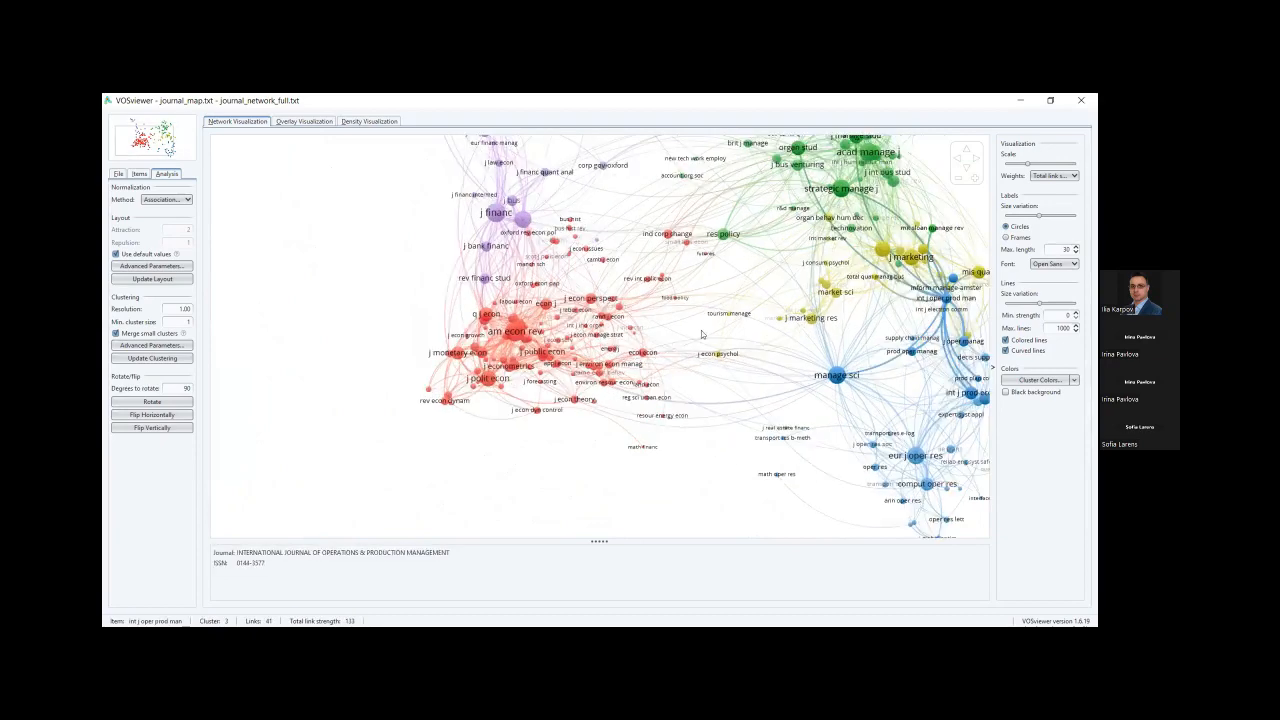
scroll(639, 399, down, 3)
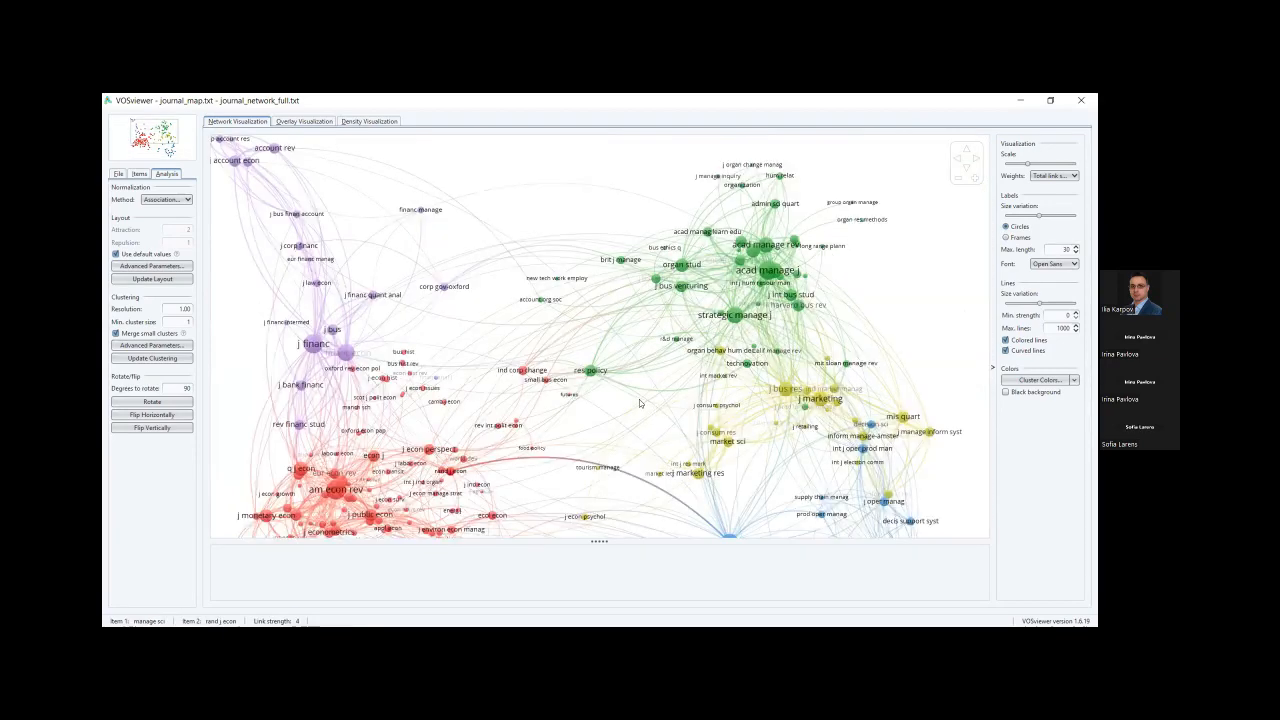
scroll(643, 397, up, 2)
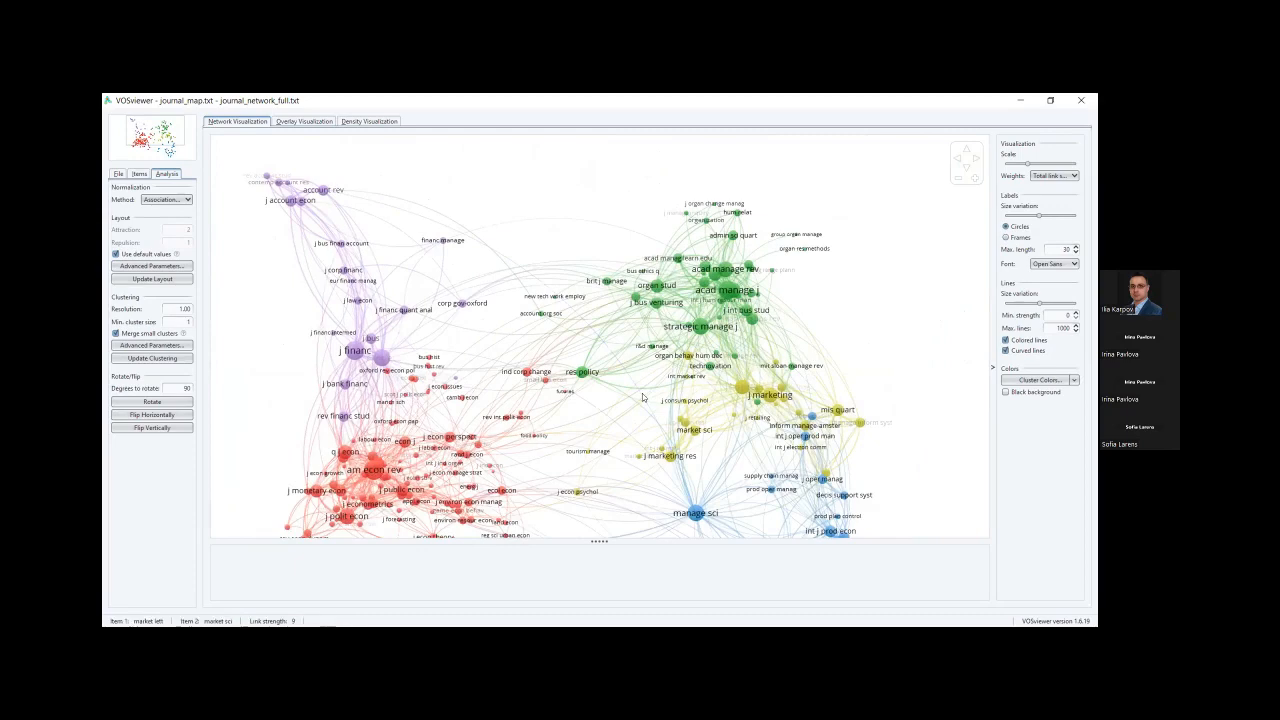
scroll(643, 397, down, 1)
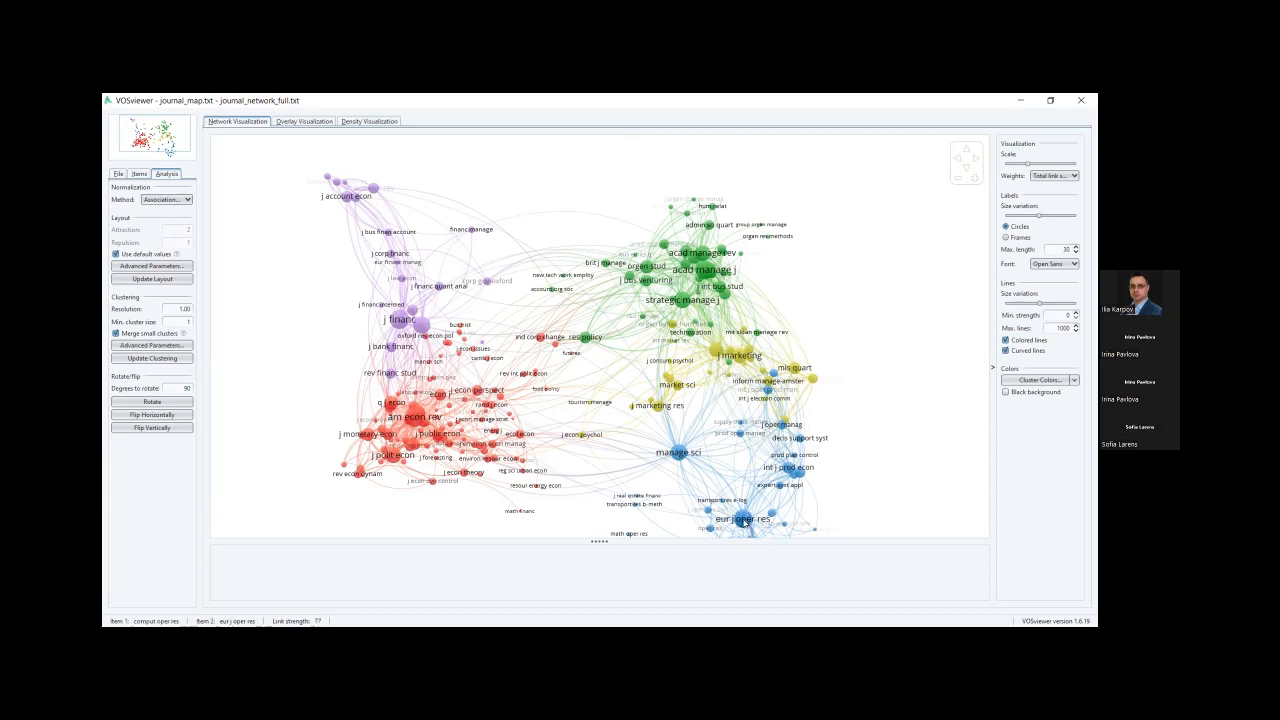
mouse_move(678, 454)
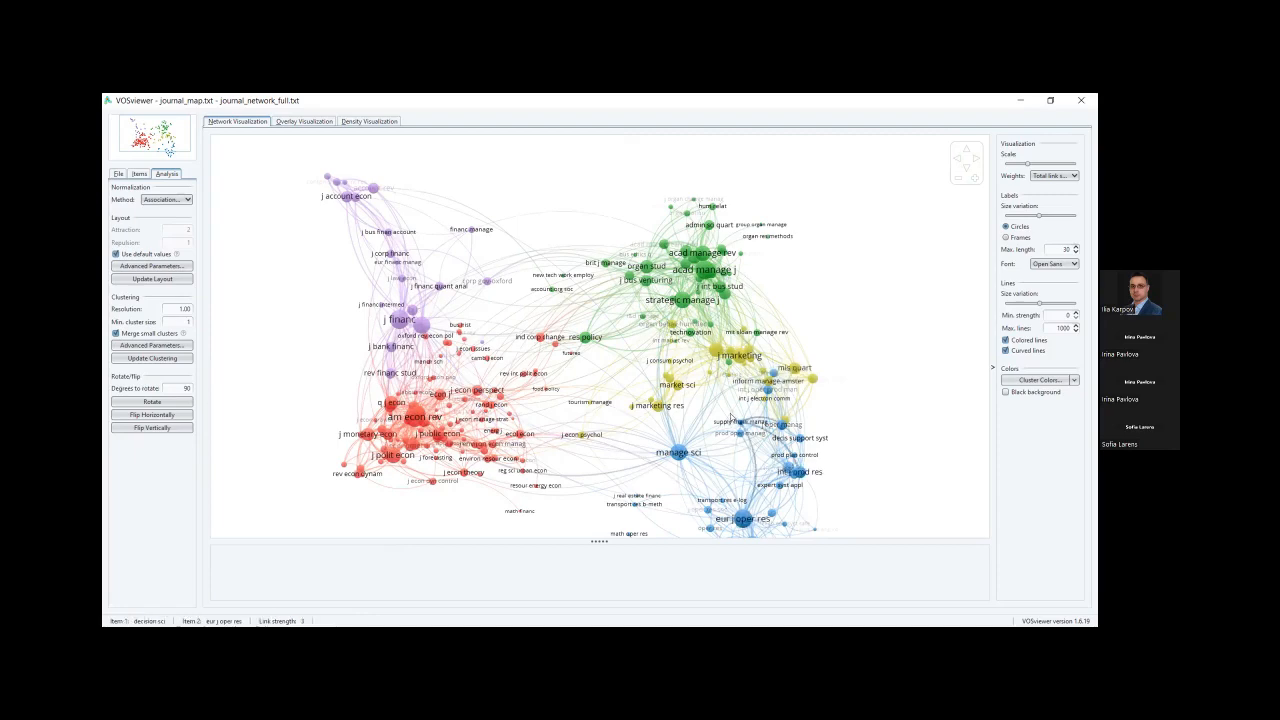
Highlight the links of am econ rev, then those of j manage inform syst.
click(411, 422)
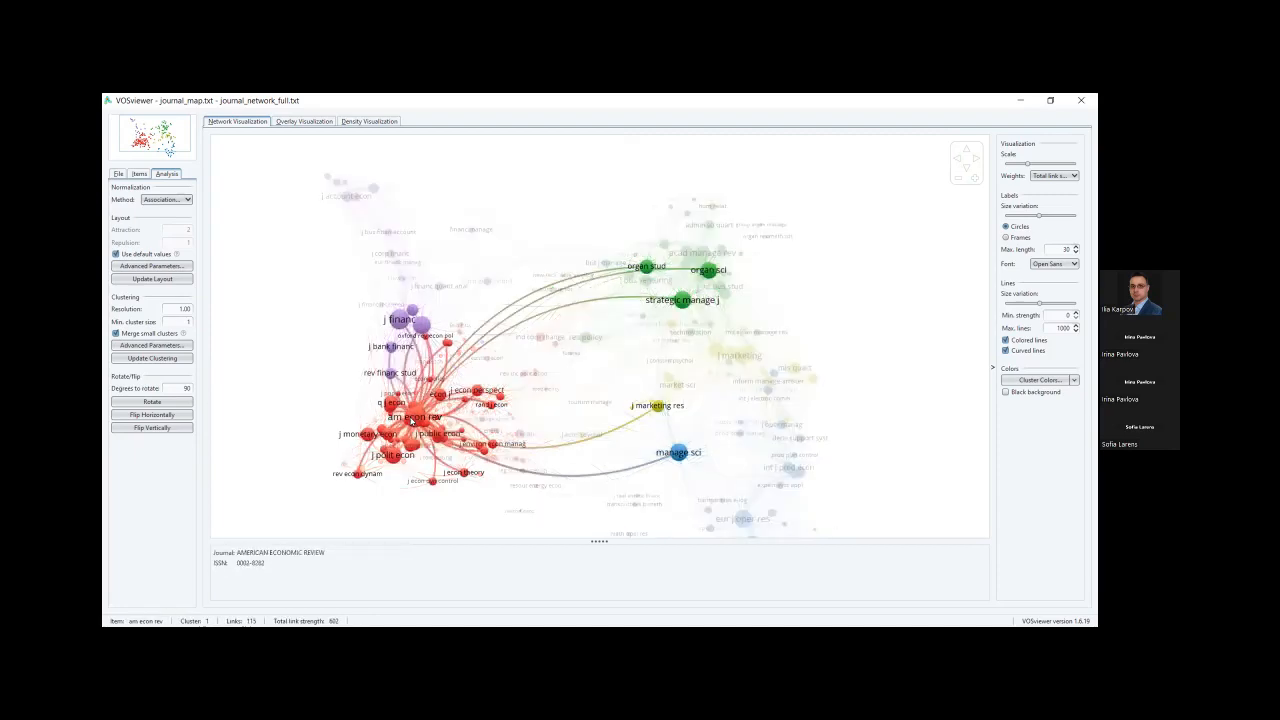
click(410, 424)
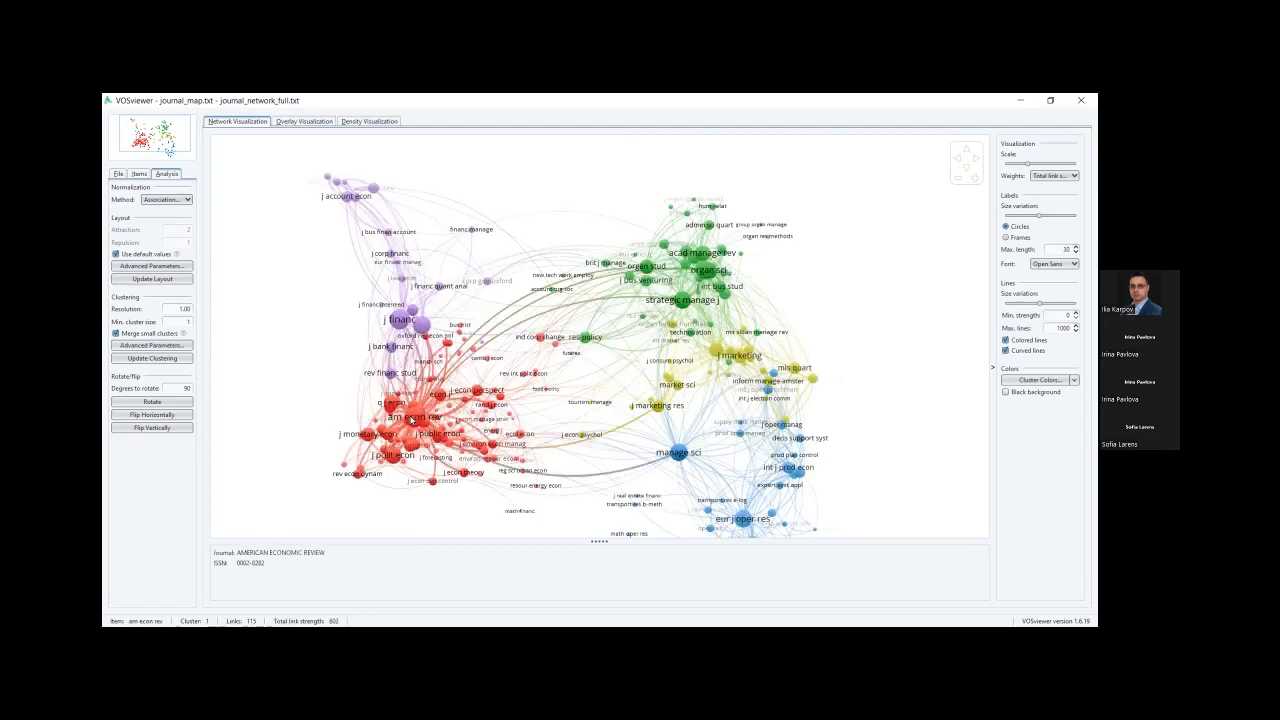
click(412, 423)
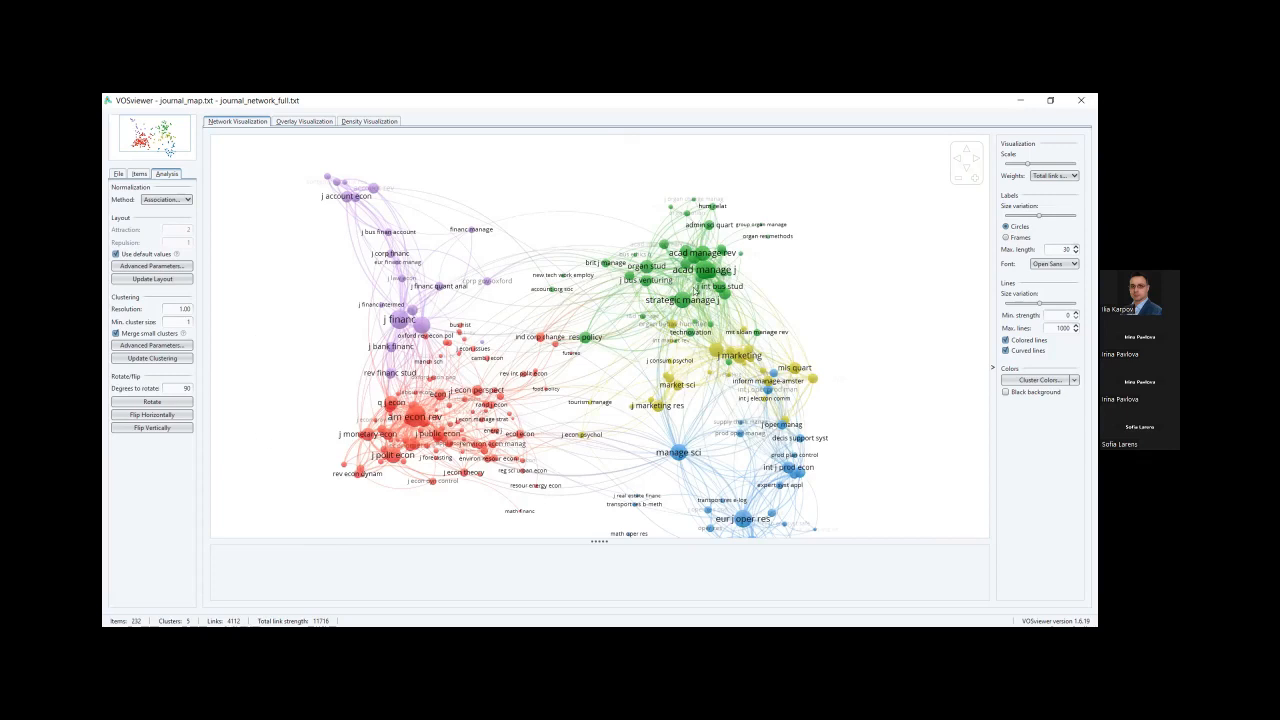
click(811, 380)
mouse_move(711, 276)
Switch the left panel to the File tab and launch Create... for a new map.
click(118, 174)
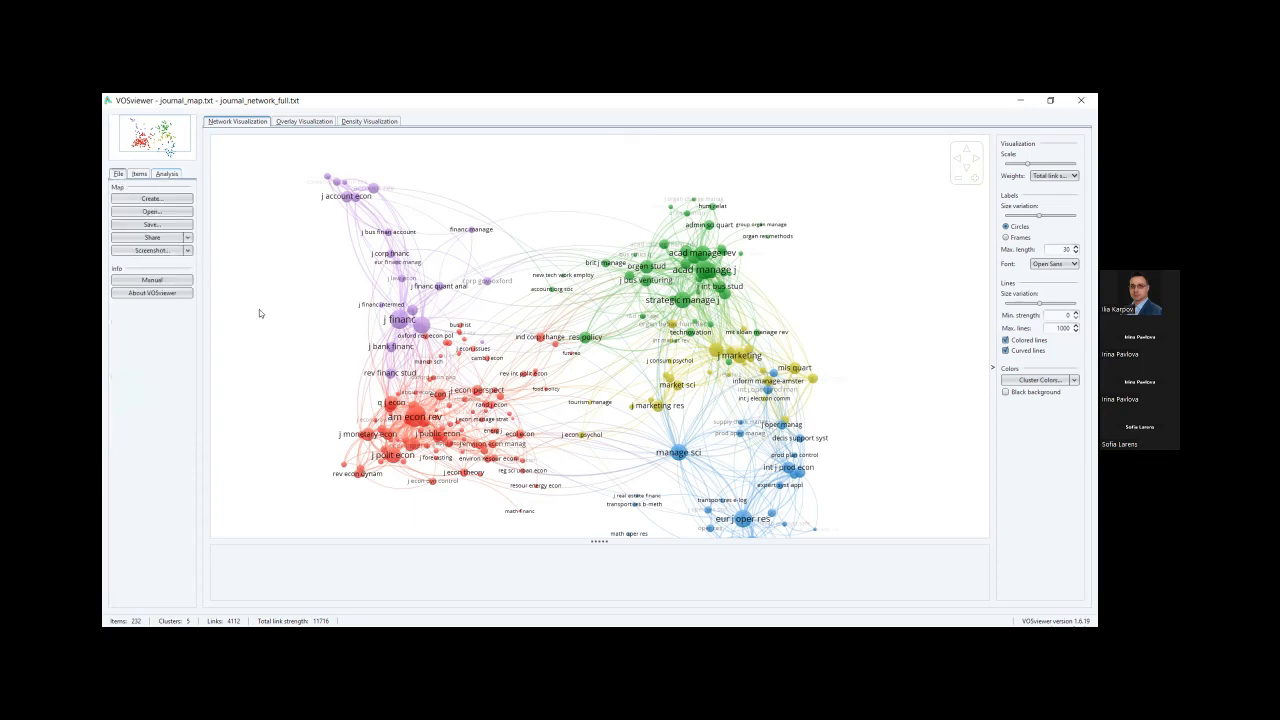
click(169, 200)
Pick 'Create a map based on bibliographic data' in the Create Map wizard and continue.
click(169, 202)
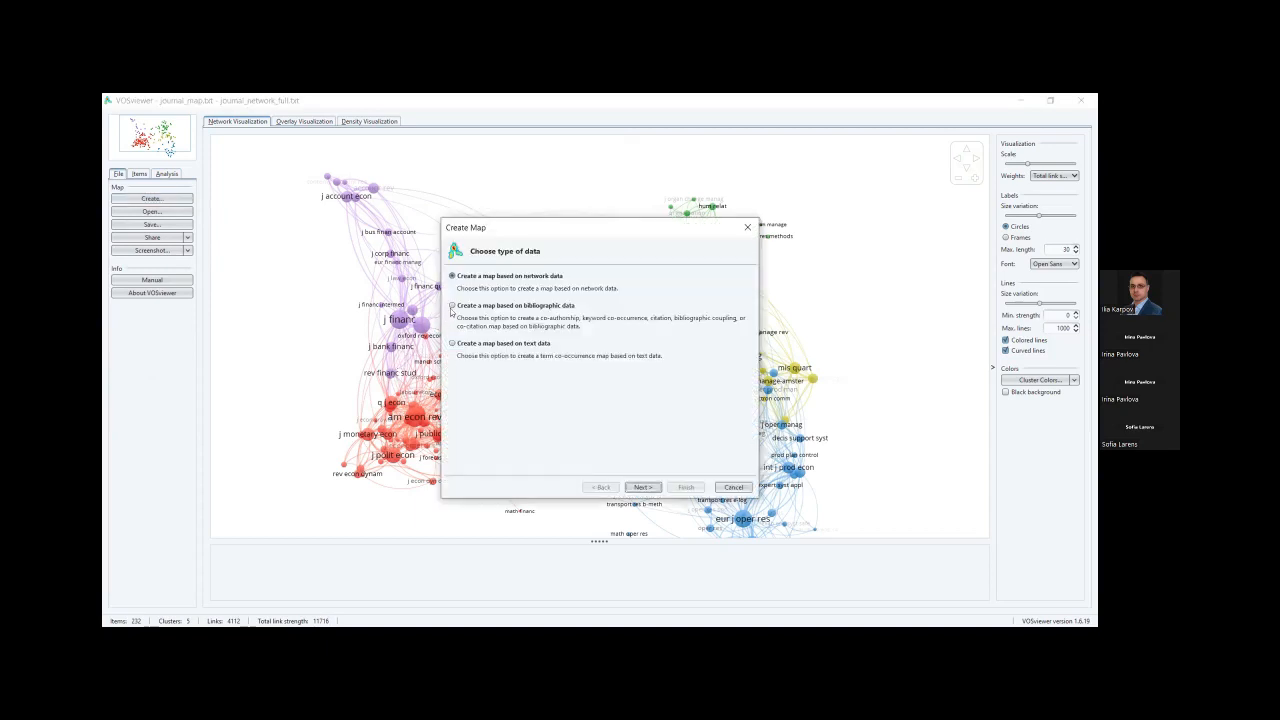
click(452, 307)
click(451, 306)
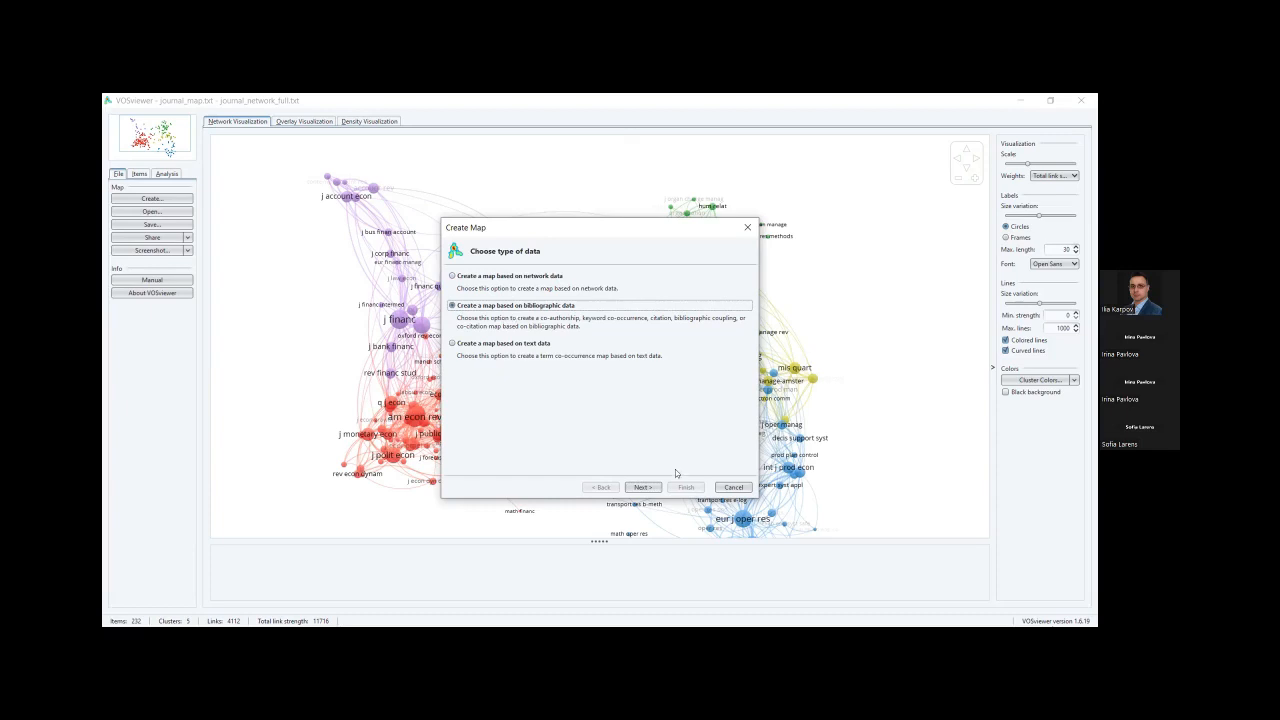
click(648, 488)
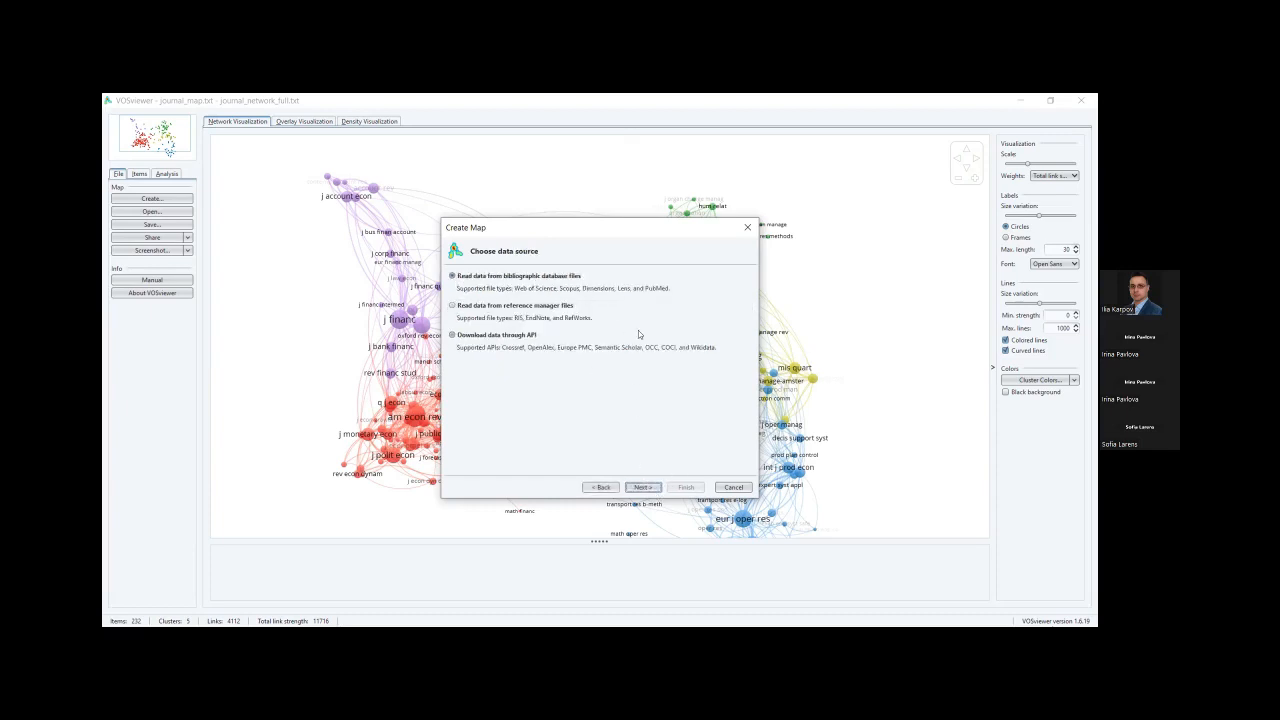
Keep reading data from bibliographic database files and advance to the Web of Science file selection.
click(643, 487)
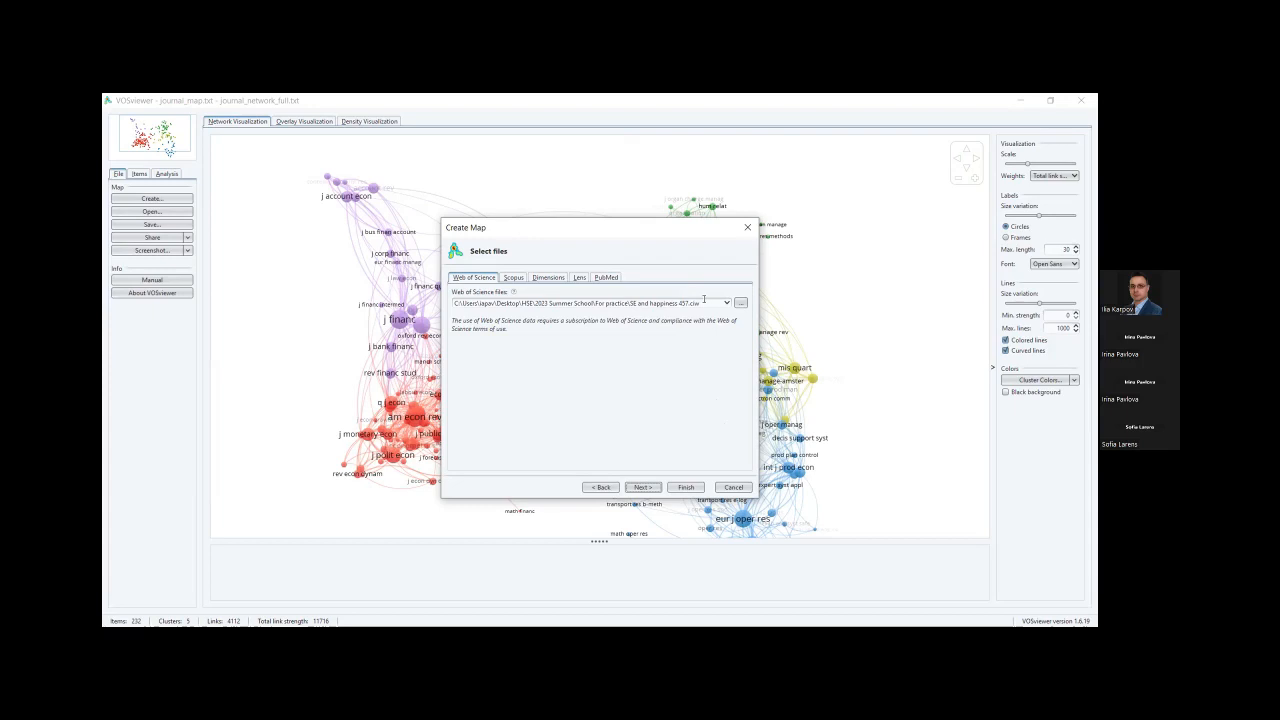
Choose Co-occurrence, All keywords and Full counting, reaching the threshold page with 172 of 2137 keywords.
click(641, 488)
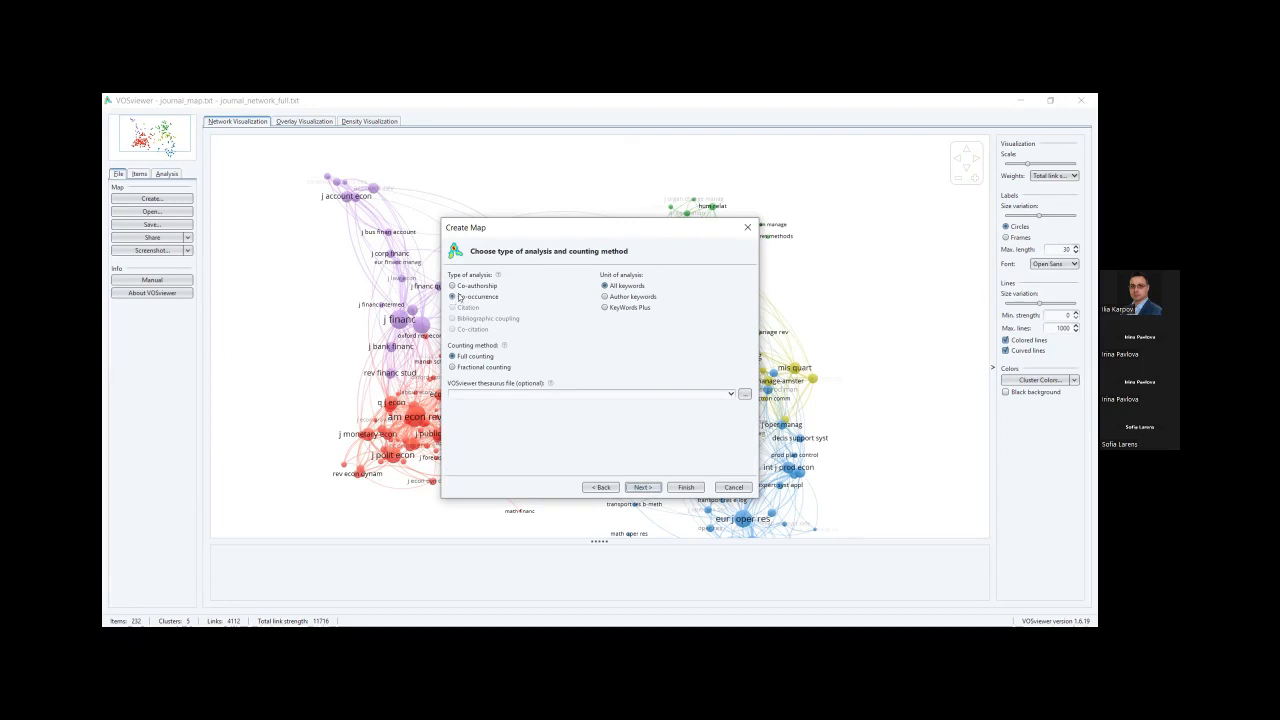
mouse_move(497, 276)
mouse_move(505, 345)
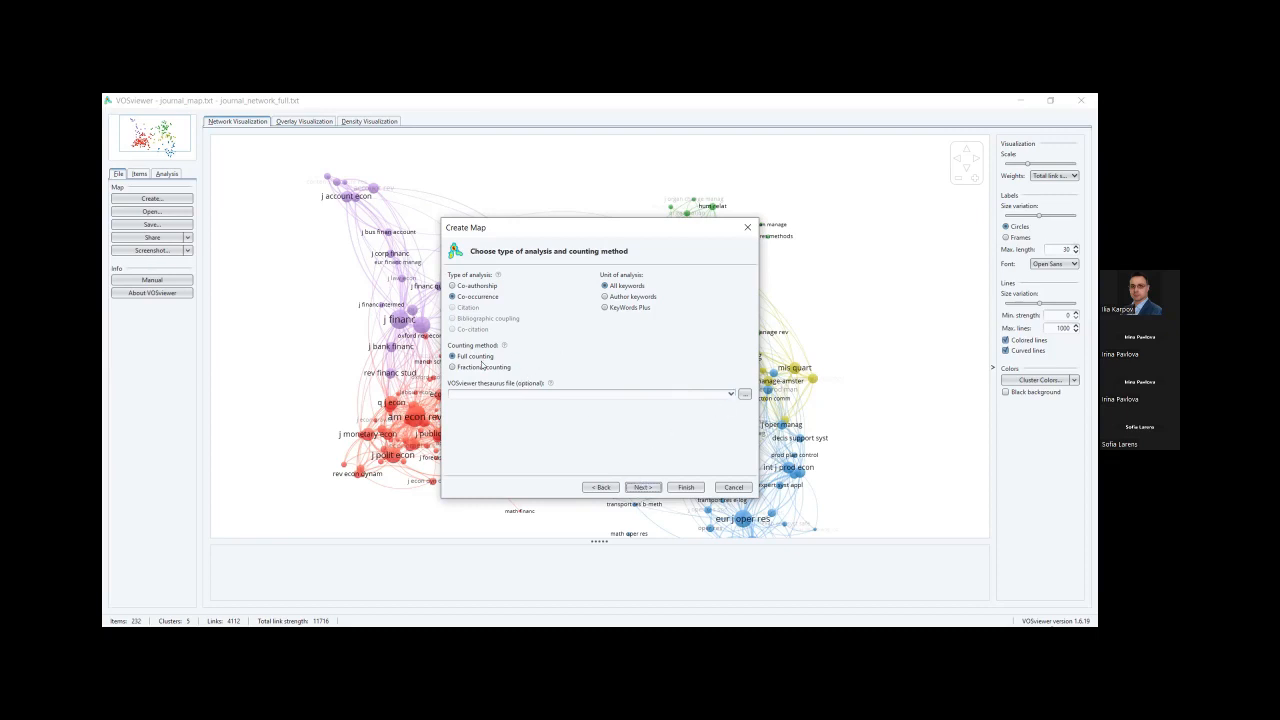
click(646, 488)
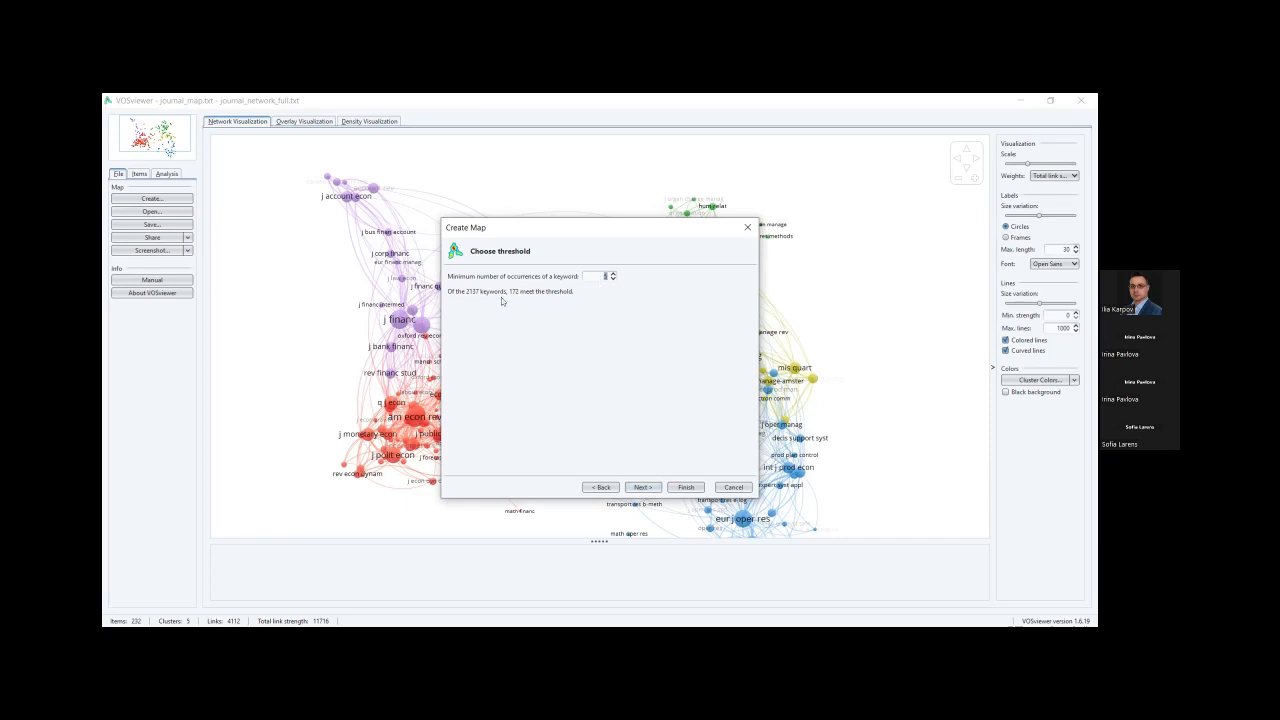
Accept the occurrence threshold and keep all 172 keywords for the verification list.
click(652, 489)
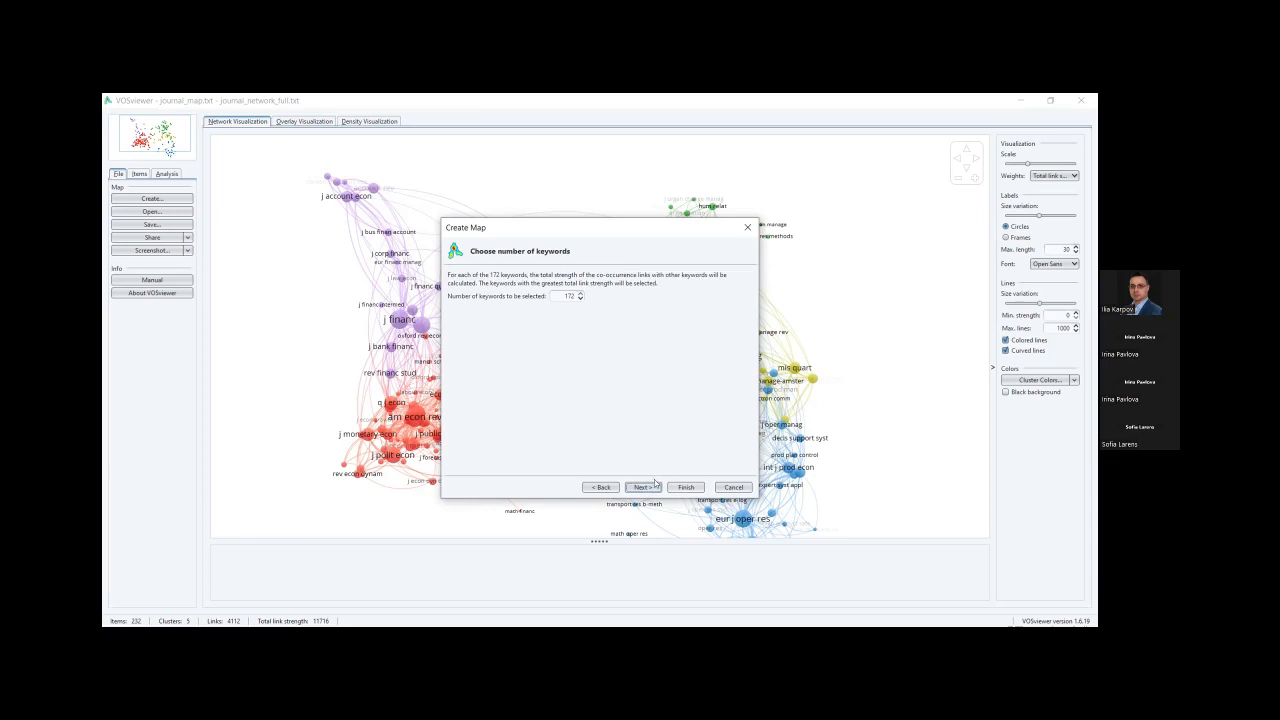
click(643, 487)
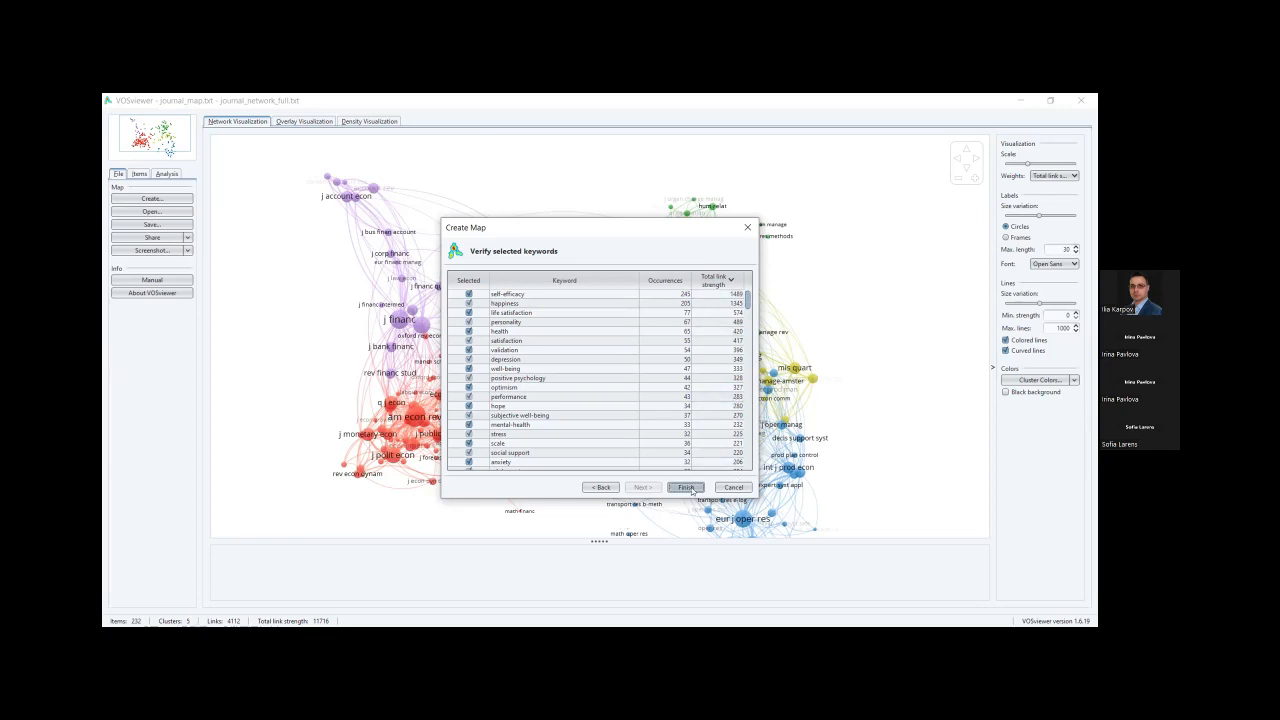
Build the 172-keyword map and view its Overlay and Density visualizations.
click(686, 487)
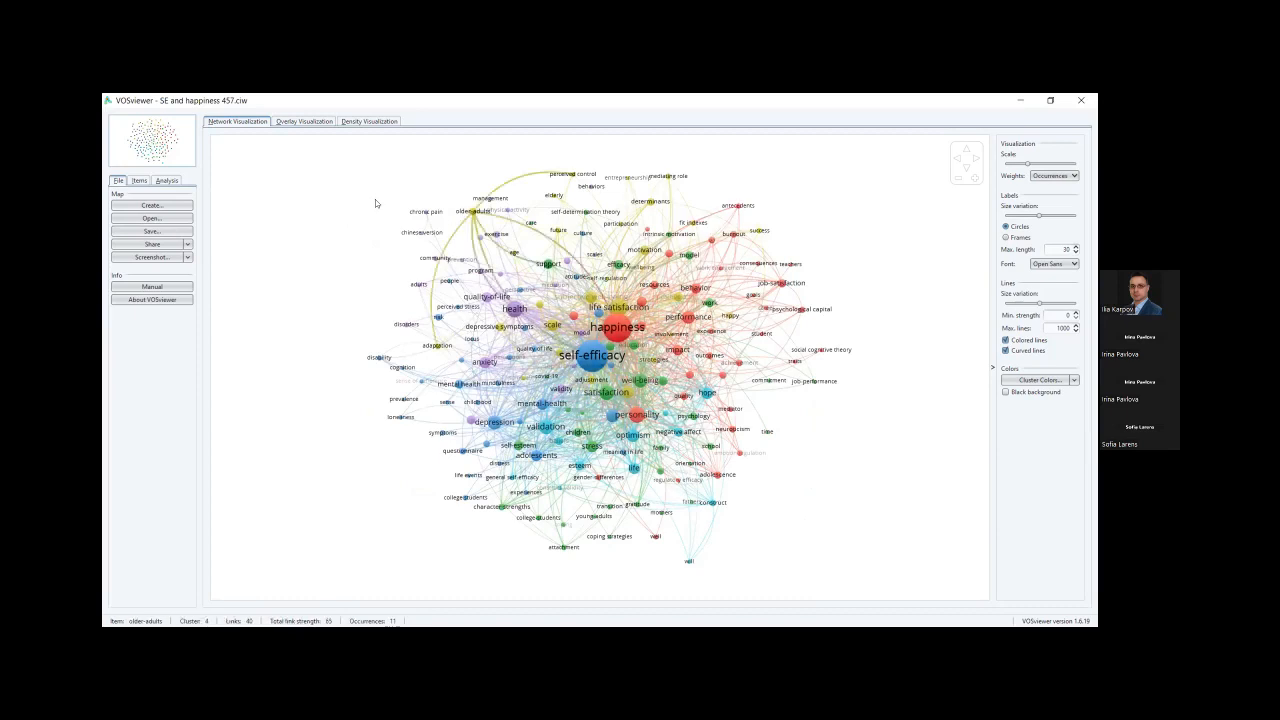
click(312, 120)
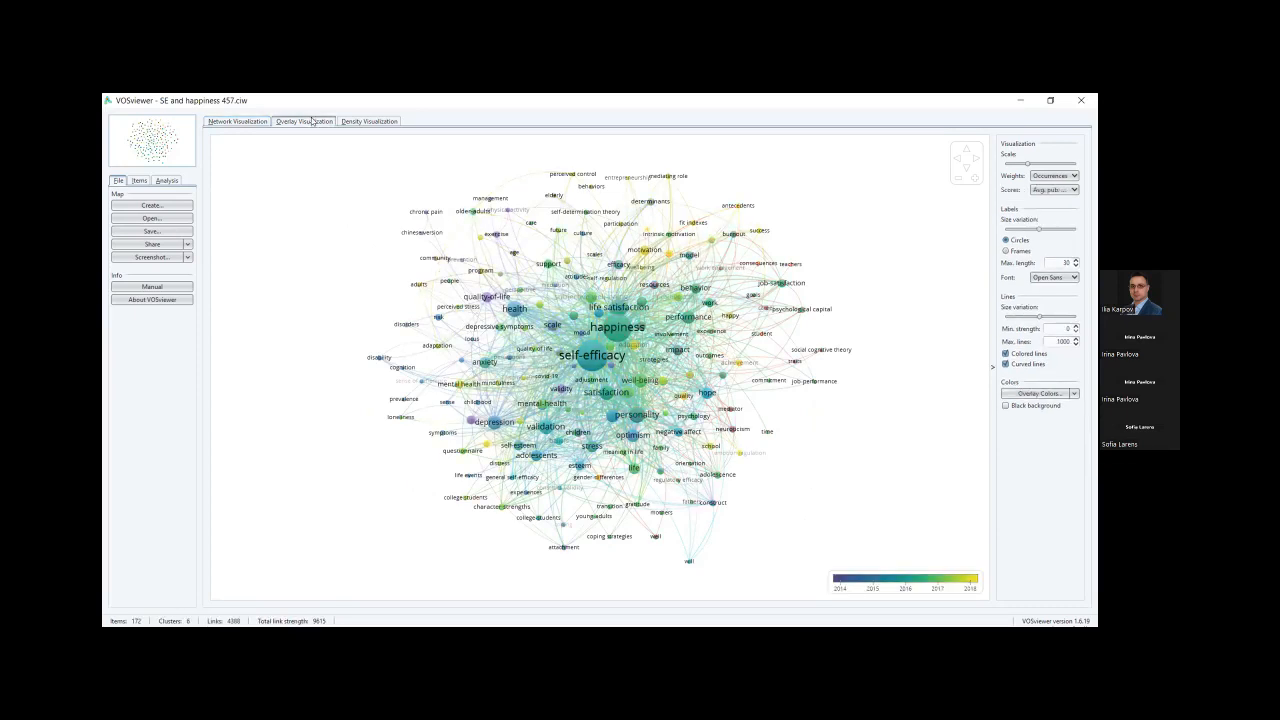
click(379, 122)
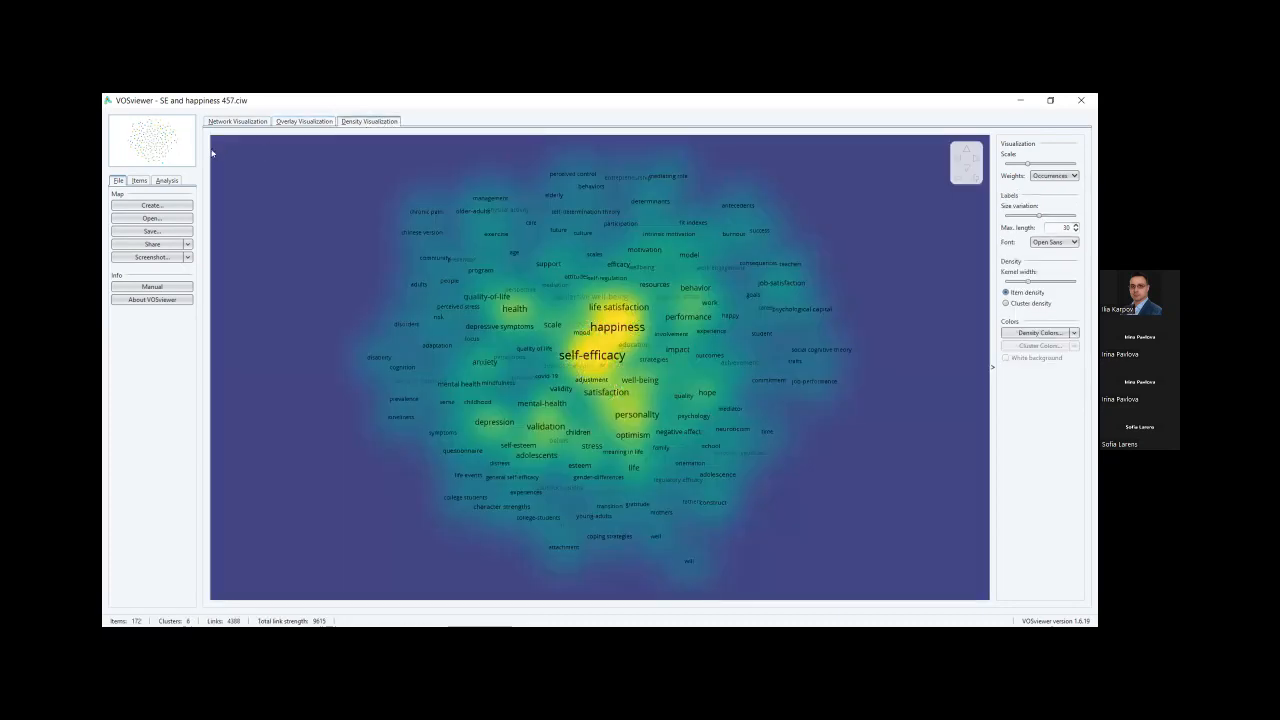
Return to the Network Visualization and zoom in on the keyword clusters.
click(228, 122)
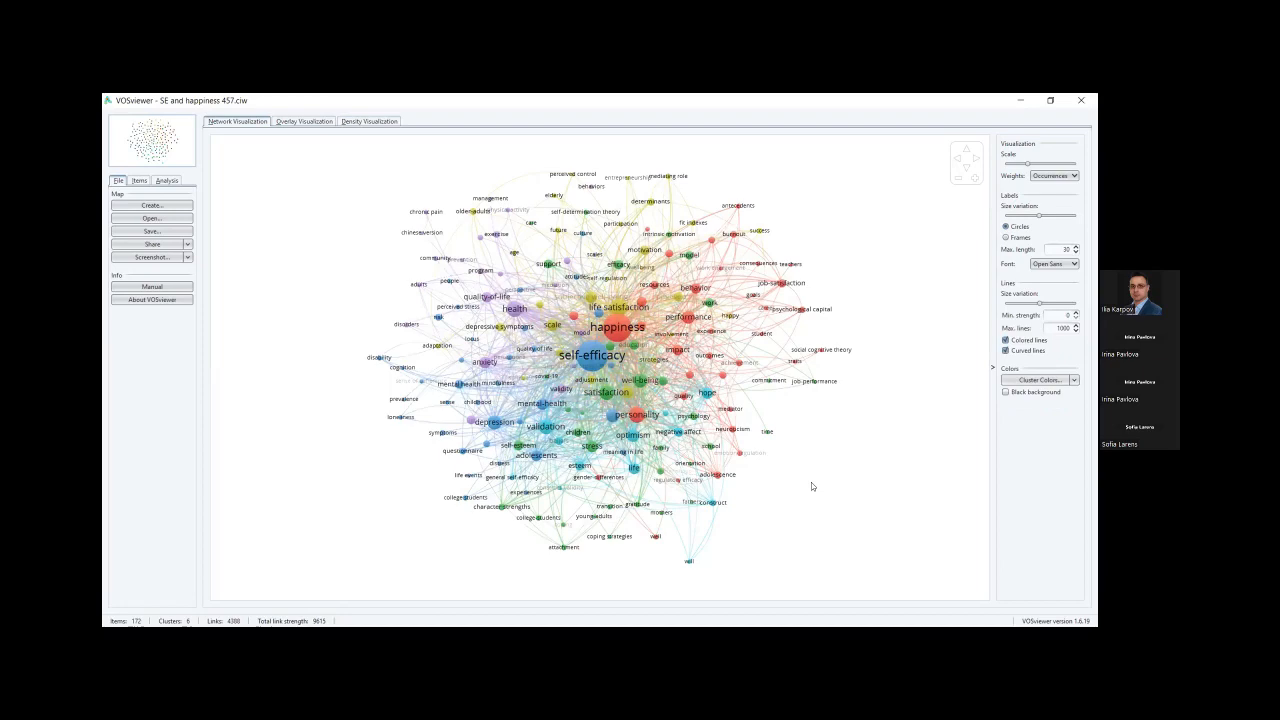
scroll(811, 486, up, 2)
scroll(612, 394, up, 1)
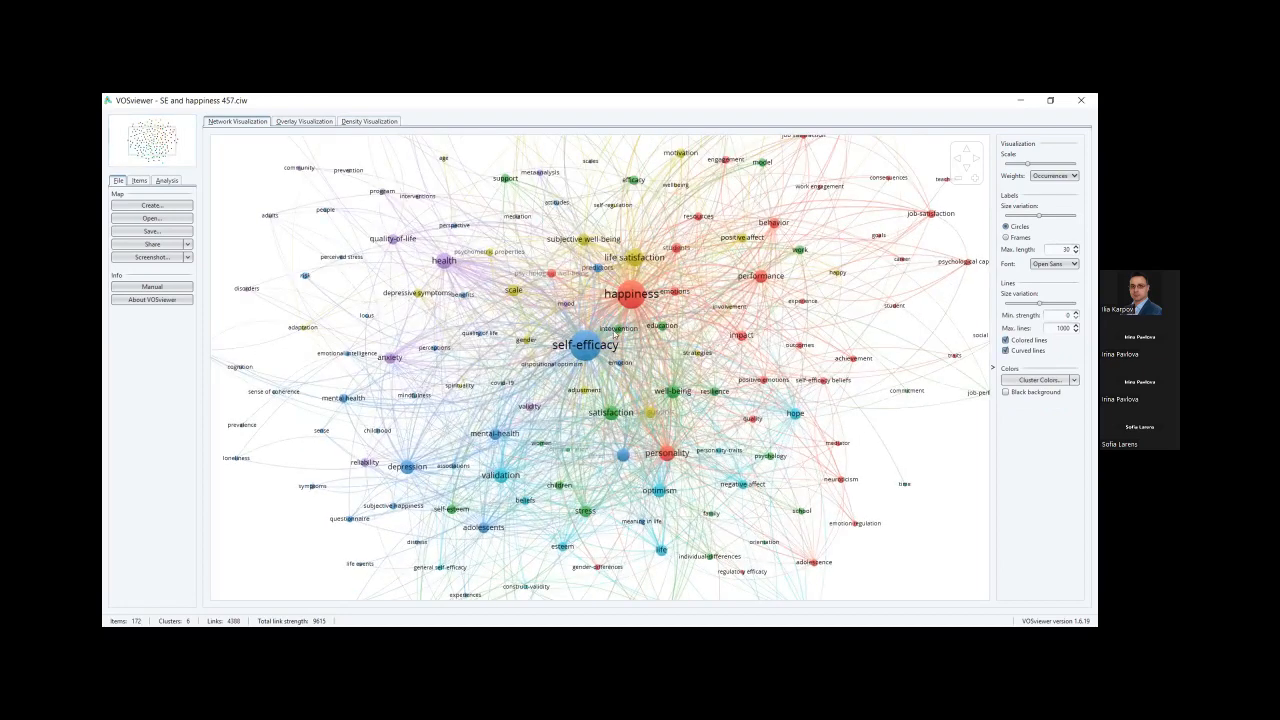
mouse_move(630, 292)
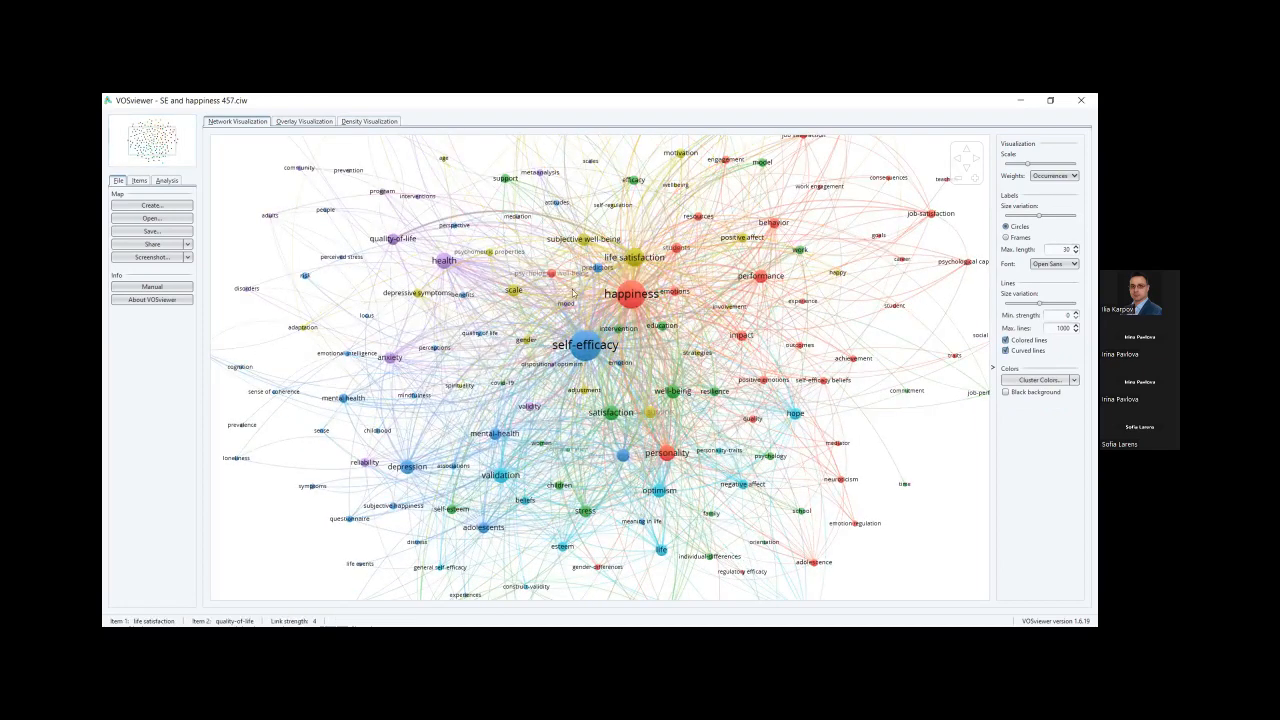
mouse_move(582, 353)
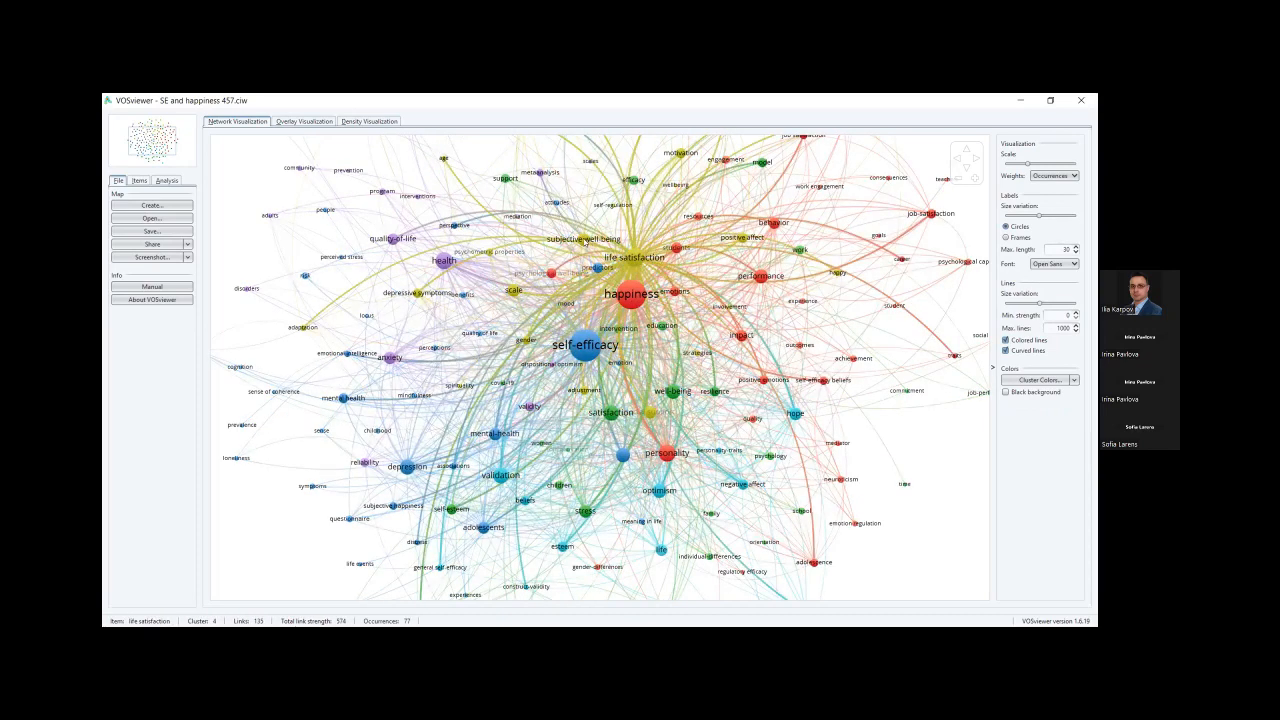
mouse_move(581, 240)
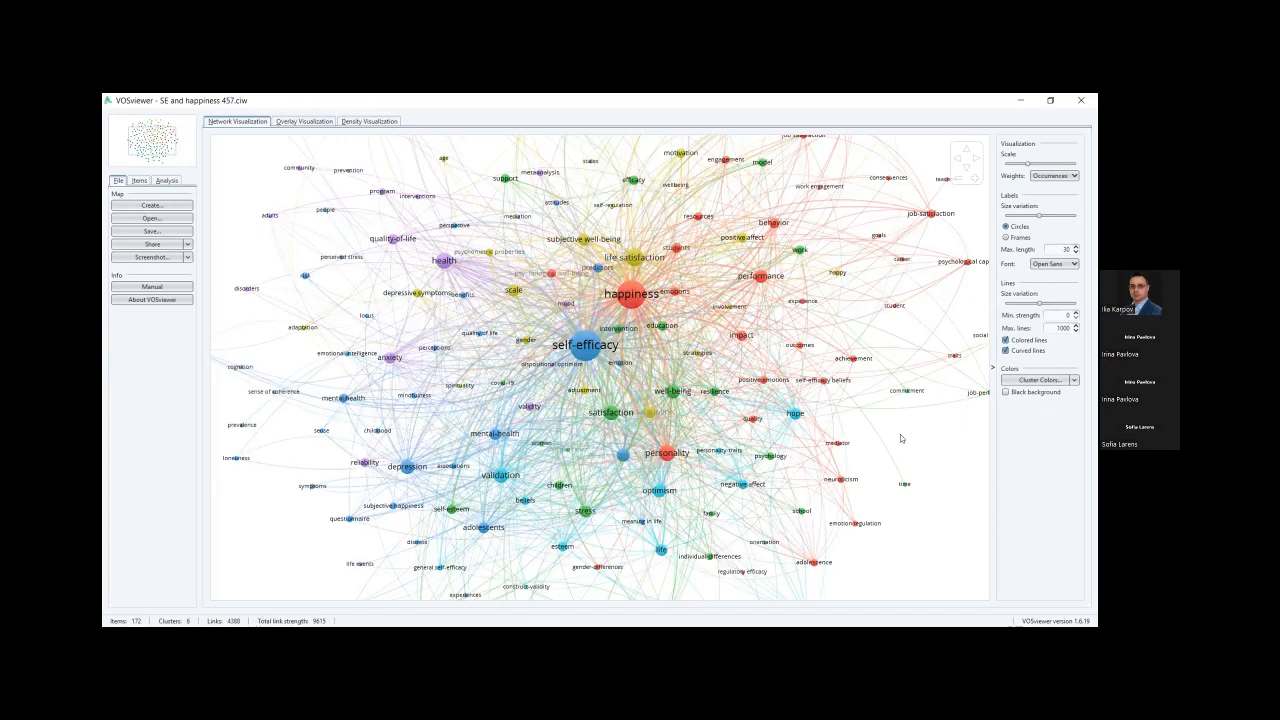
Rerun Create Map with co-occurrence, all keywords and full counting up to the 172-keyword verification list.
click(168, 206)
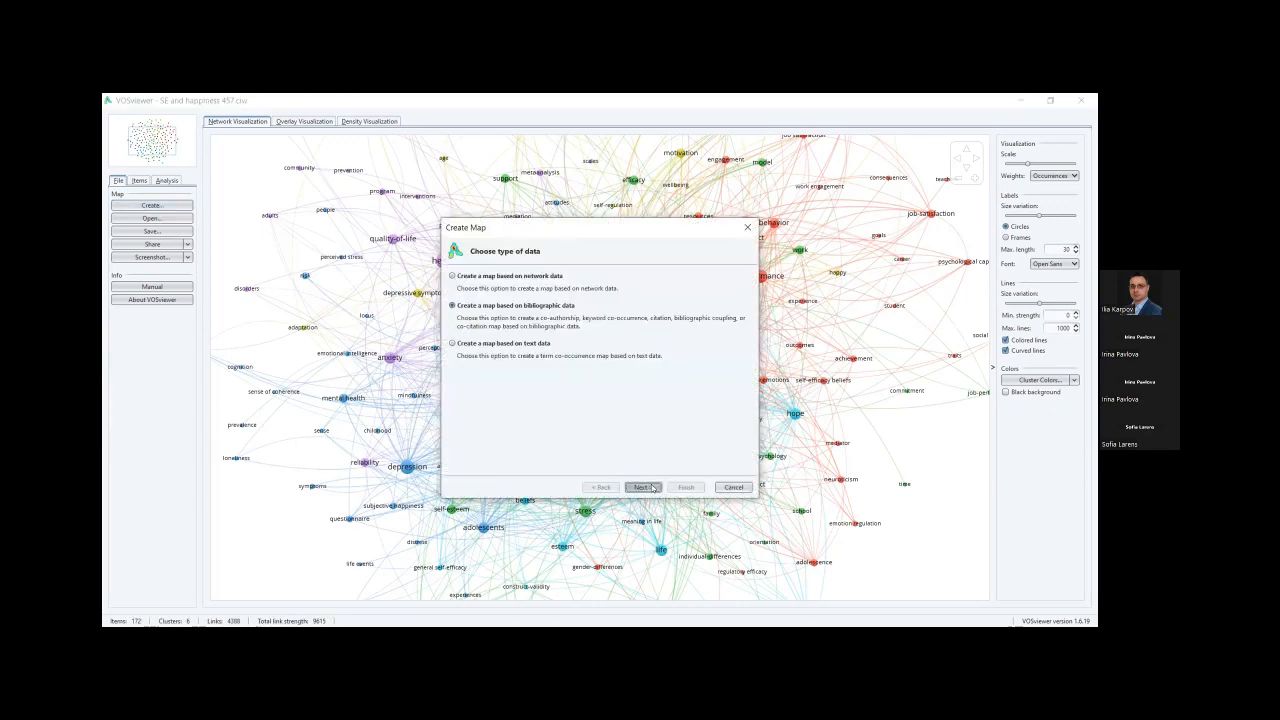
click(651, 487)
click(650, 487)
click(650, 487)
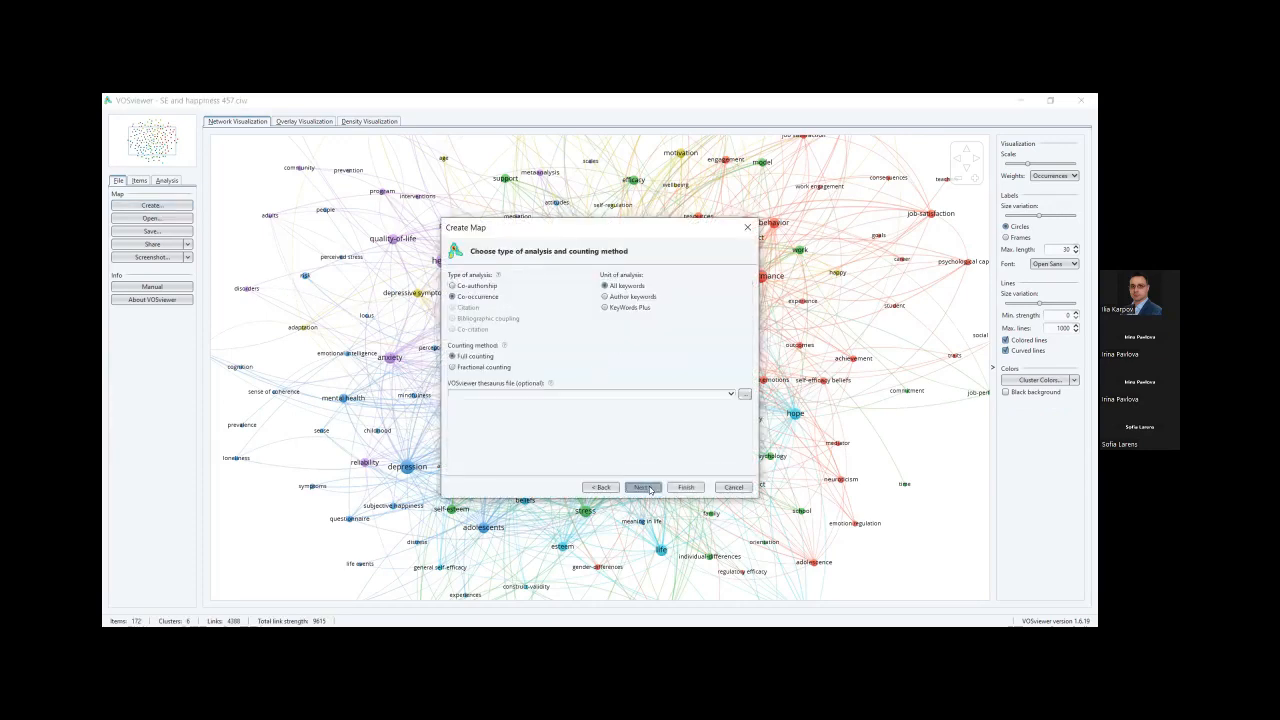
click(650, 487)
click(650, 487)
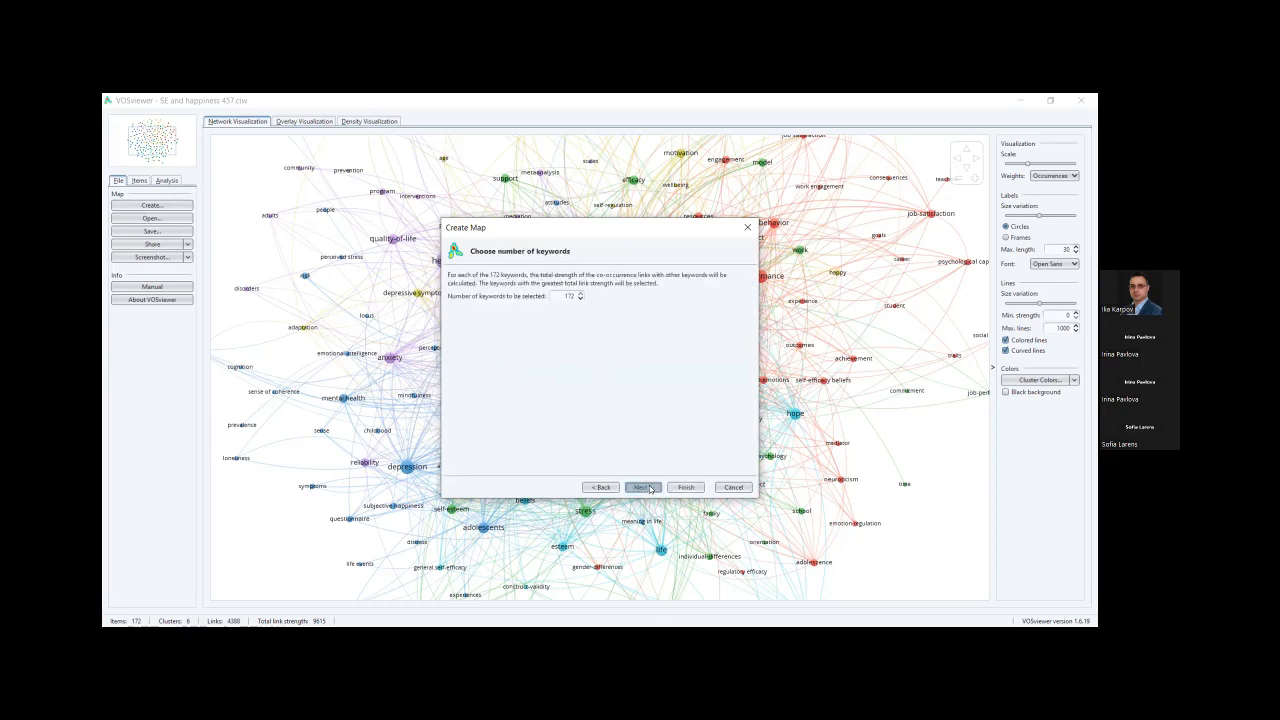
click(650, 487)
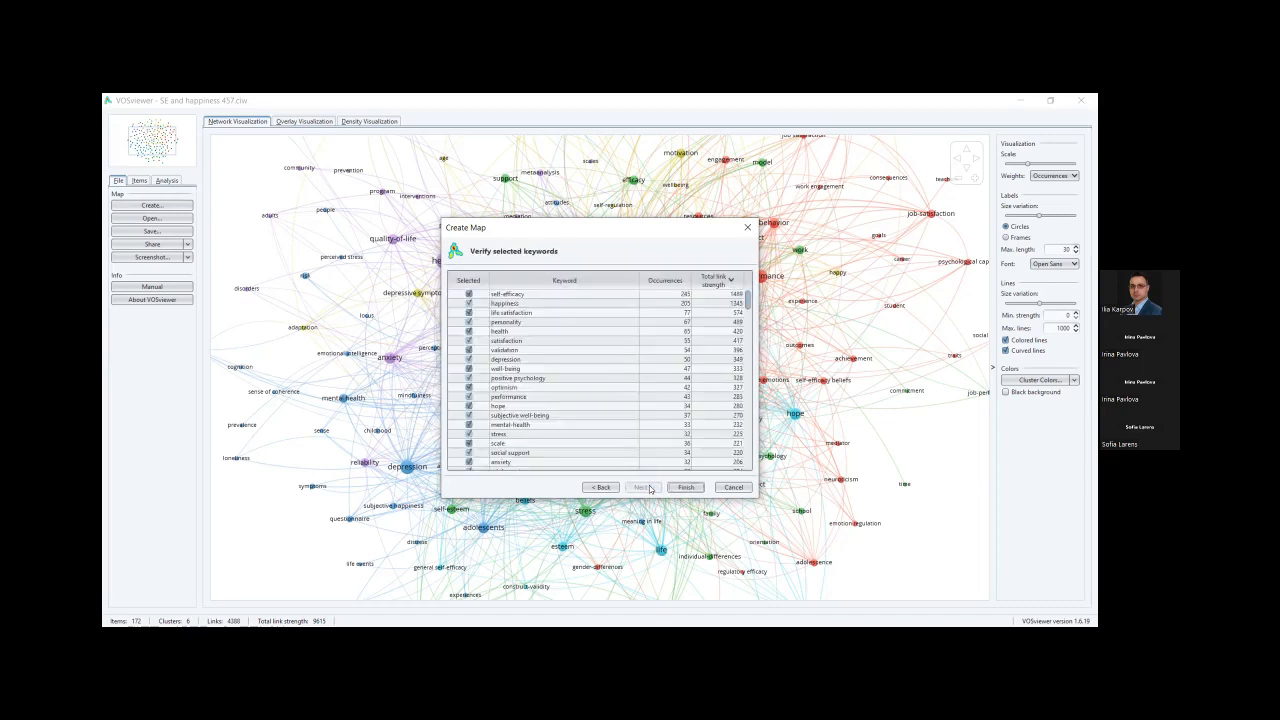
Exclude life satisfaction, satisfaction, well-being and subjective well-being, rebuild the map, and return to the 'July 6 VOSviewer' slides.
click(469, 313)
click(469, 341)
click(469, 369)
click(469, 415)
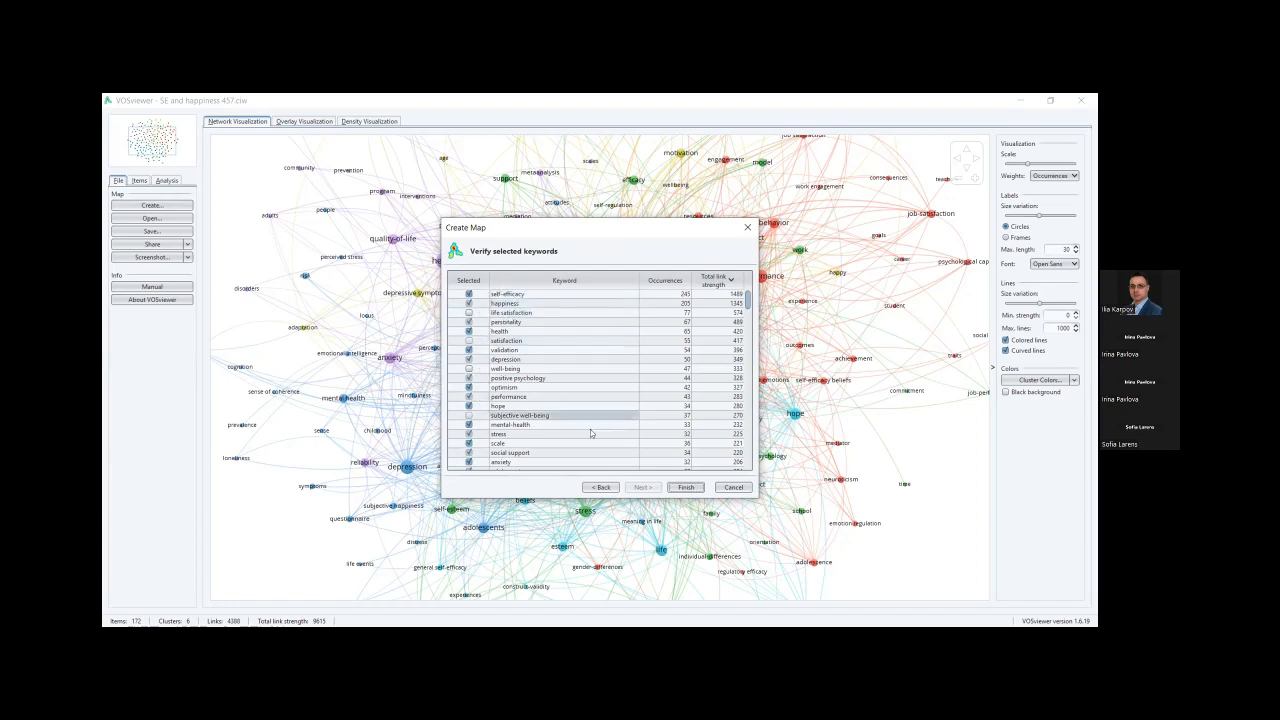
click(686, 488)
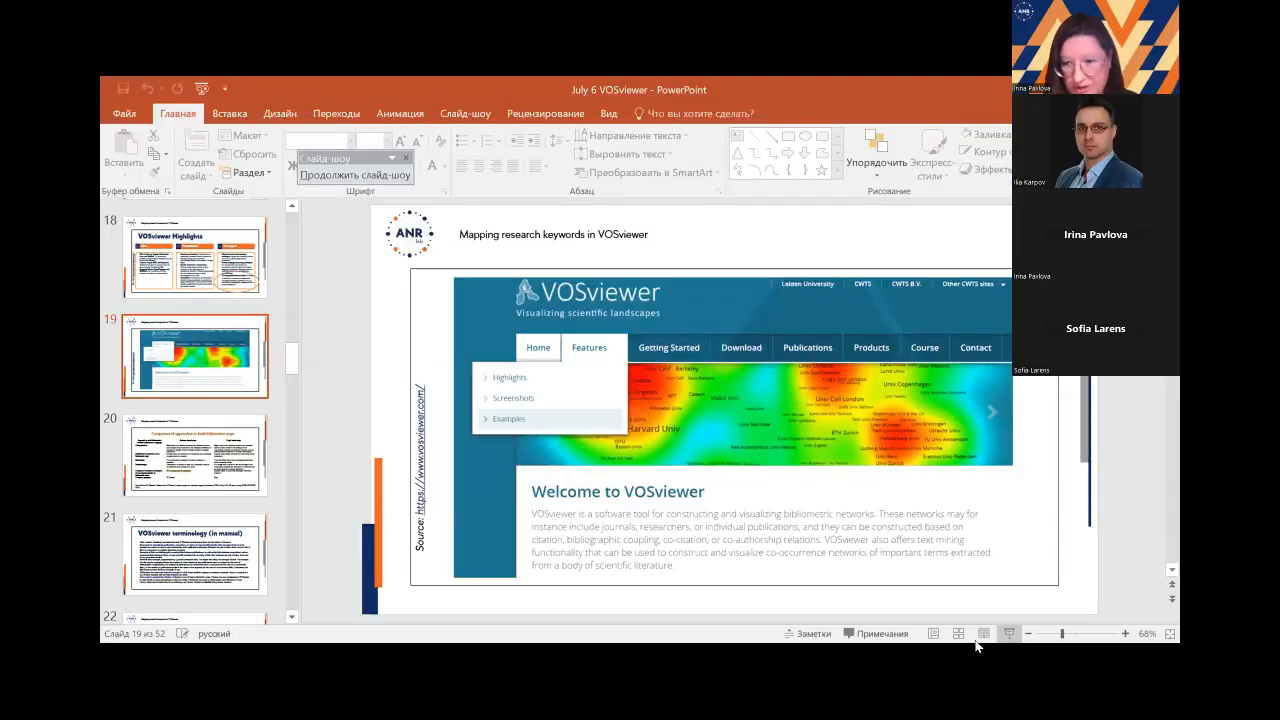
click(1009, 634)
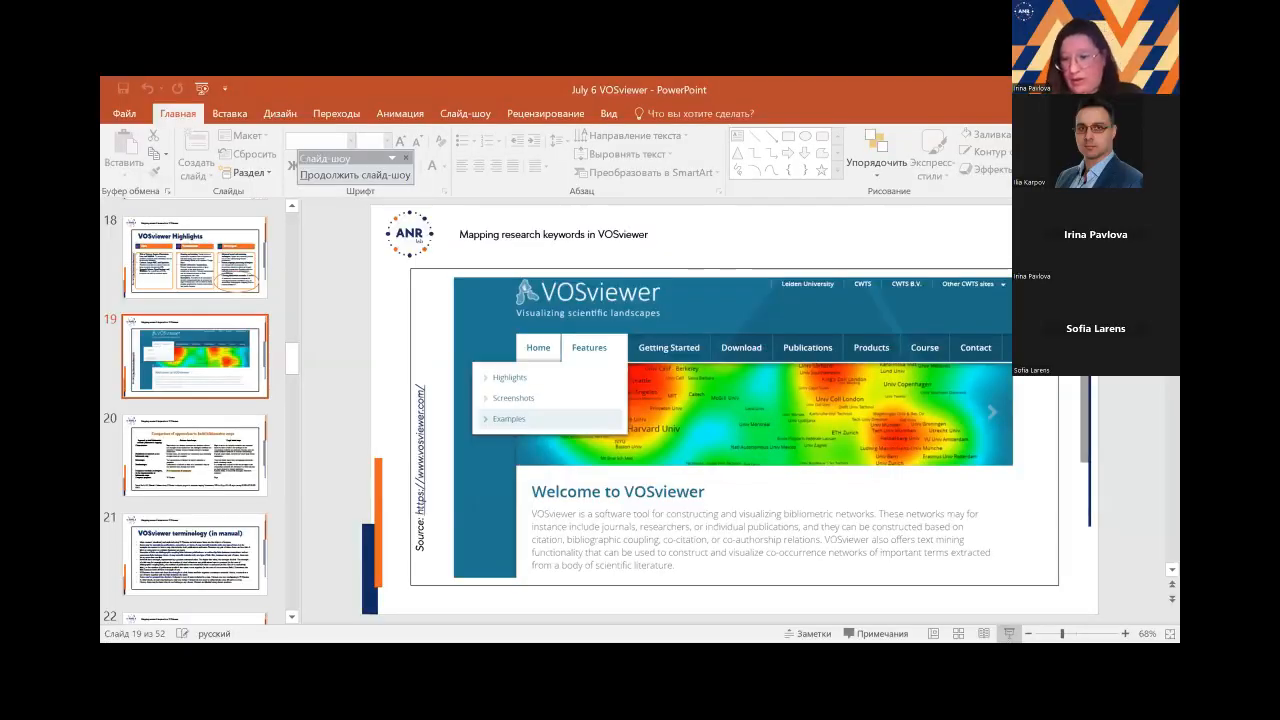